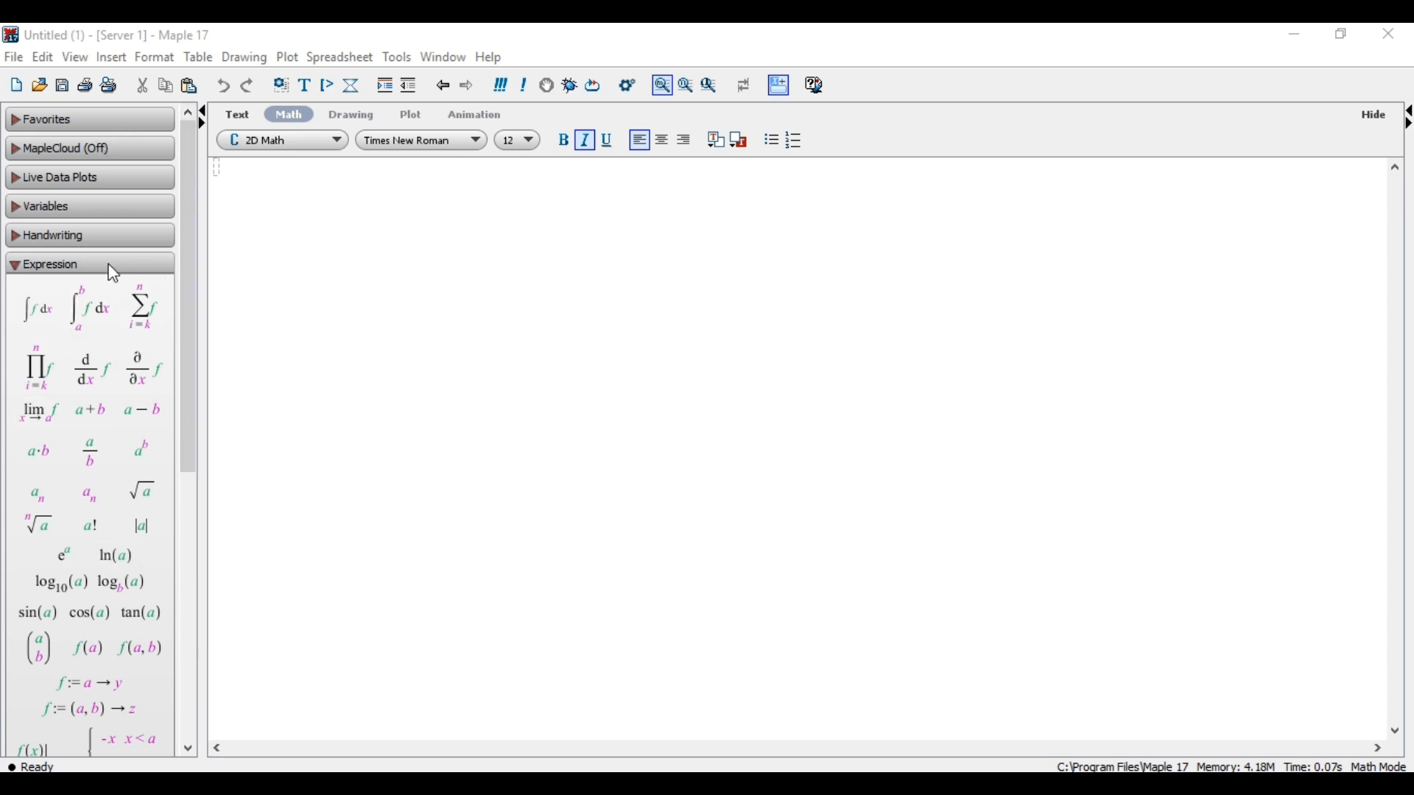
left_click(22, 209)
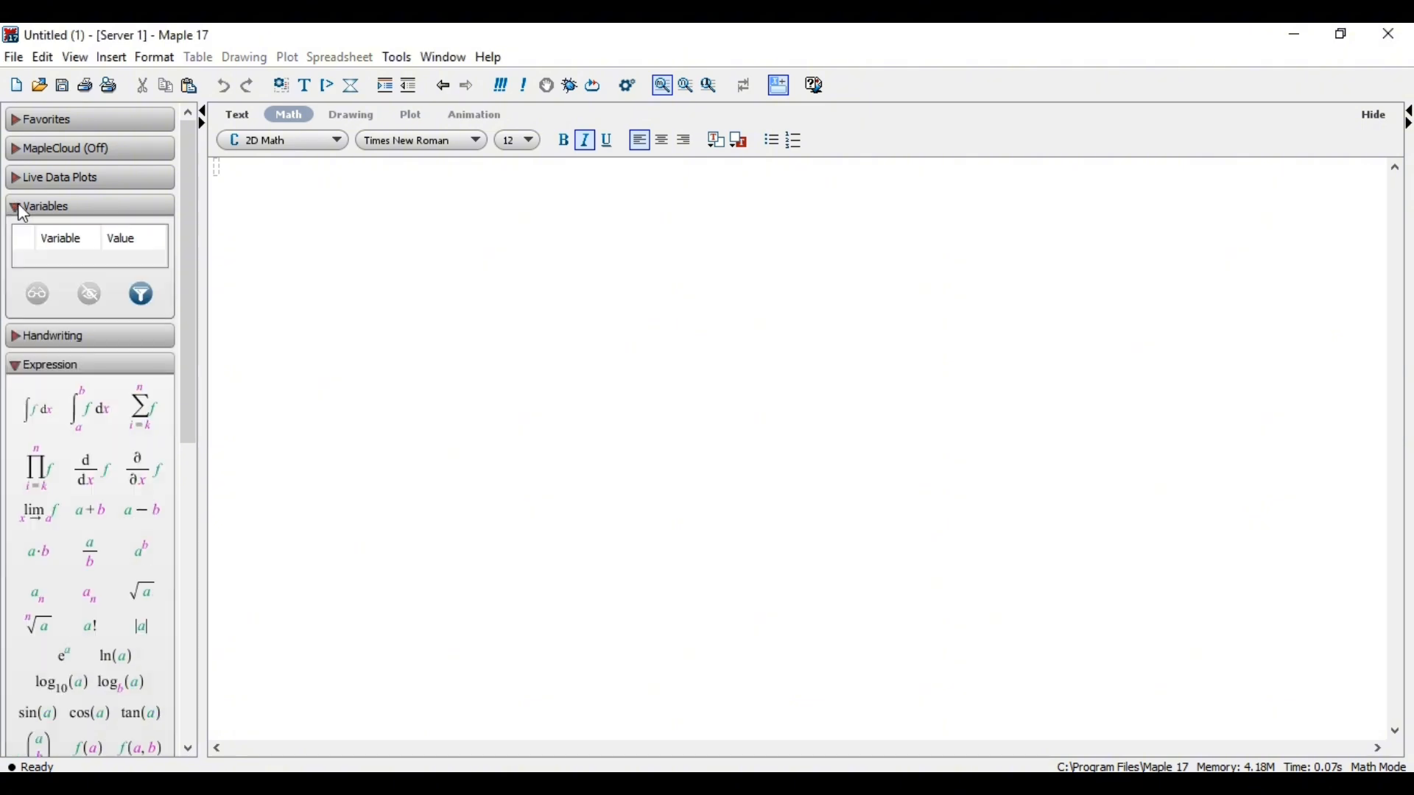
left_click(20, 208)
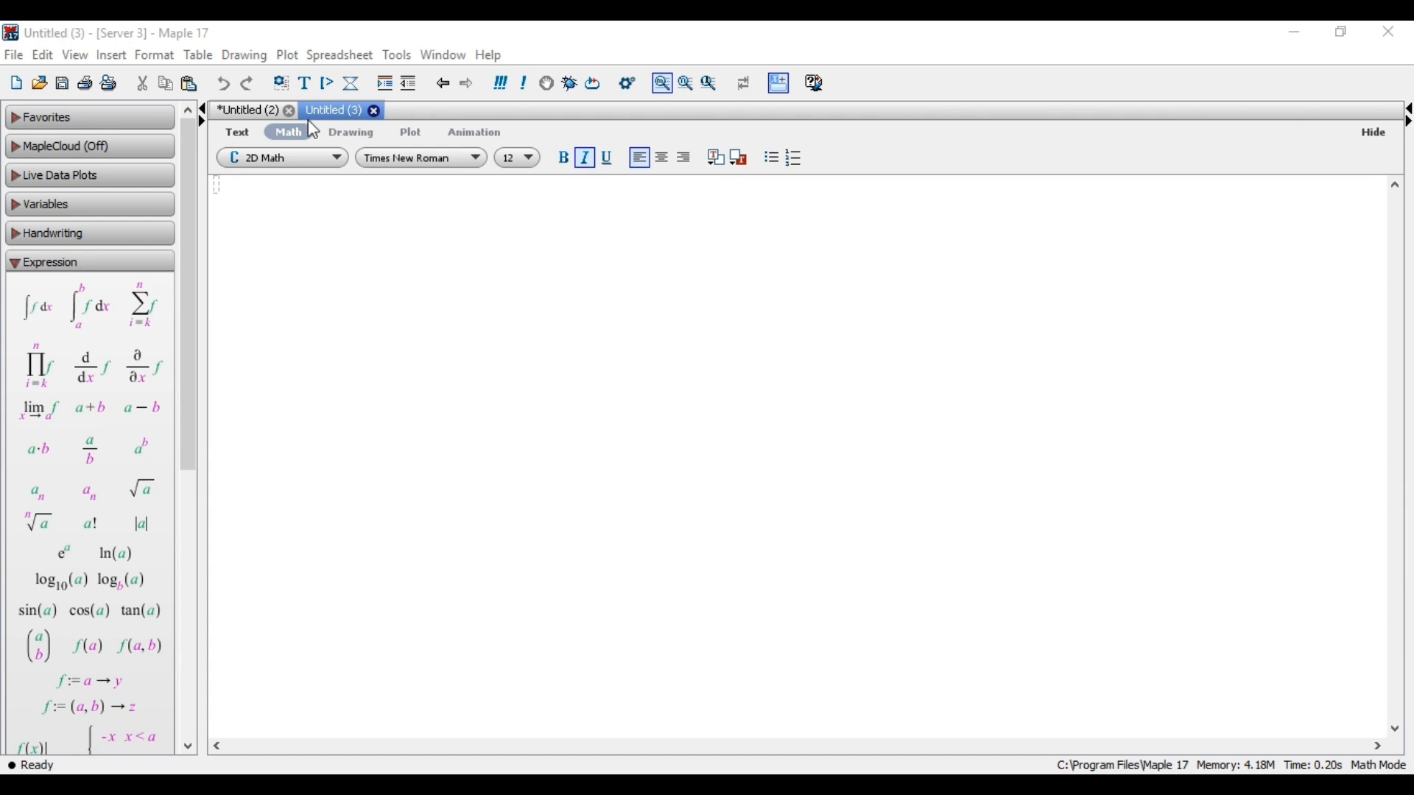
Step: Add the plain-text heading "Basic Operations:" on the first line of the blank document
left_click(236, 134)
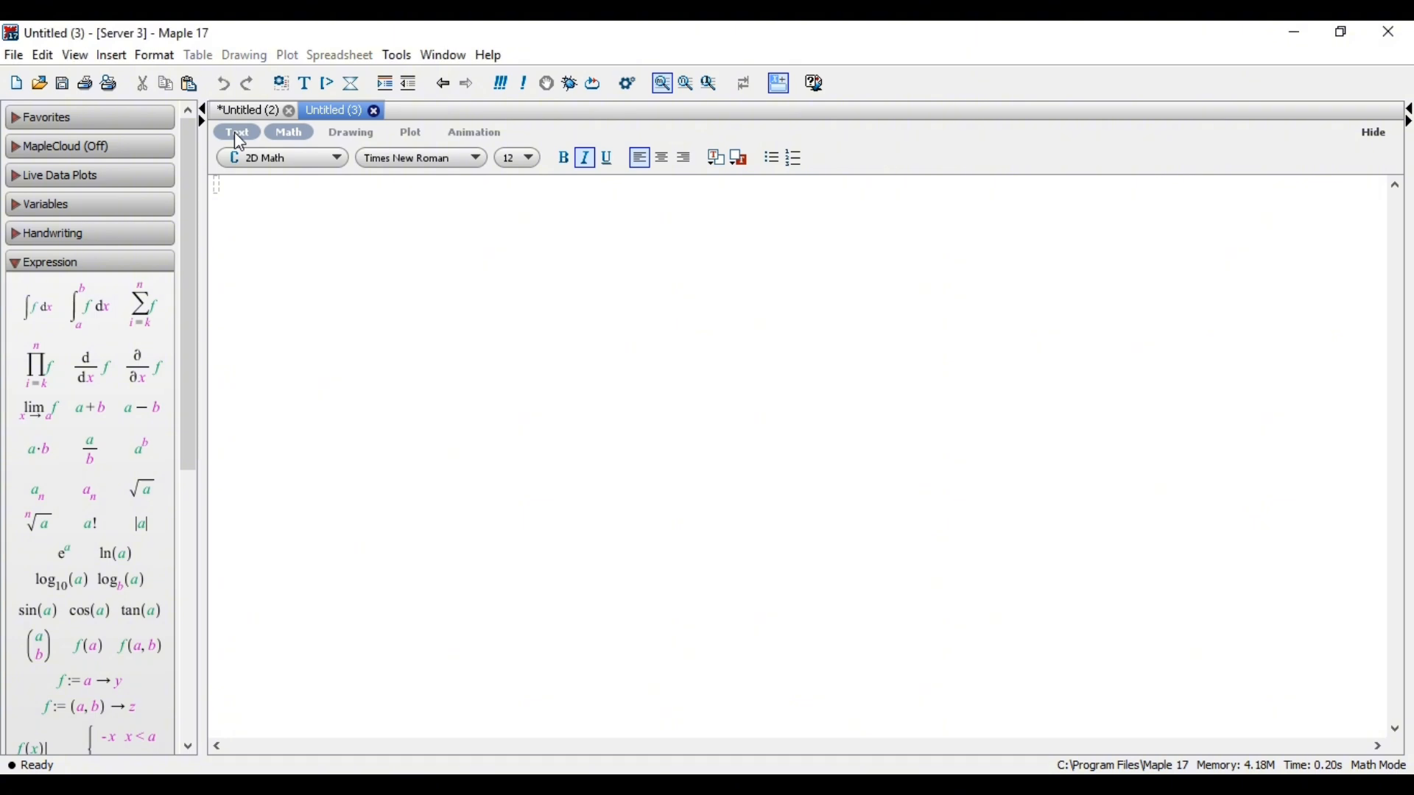
type("Basic ")
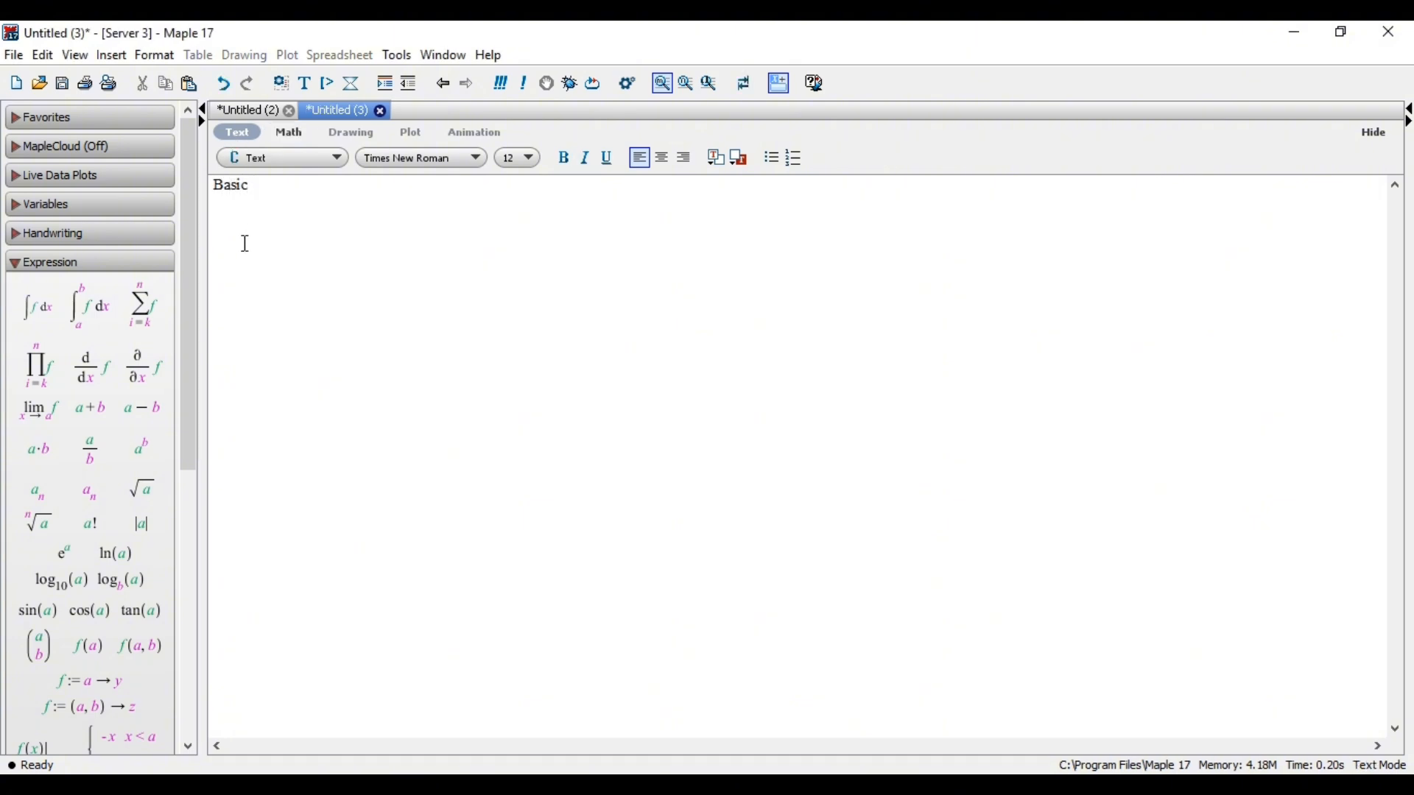
type("Operations:")
key("Return")
Step: Add the plain-text subheading "i. Addition and Subraction:" below the heading and start a new line
type("i. Additio")
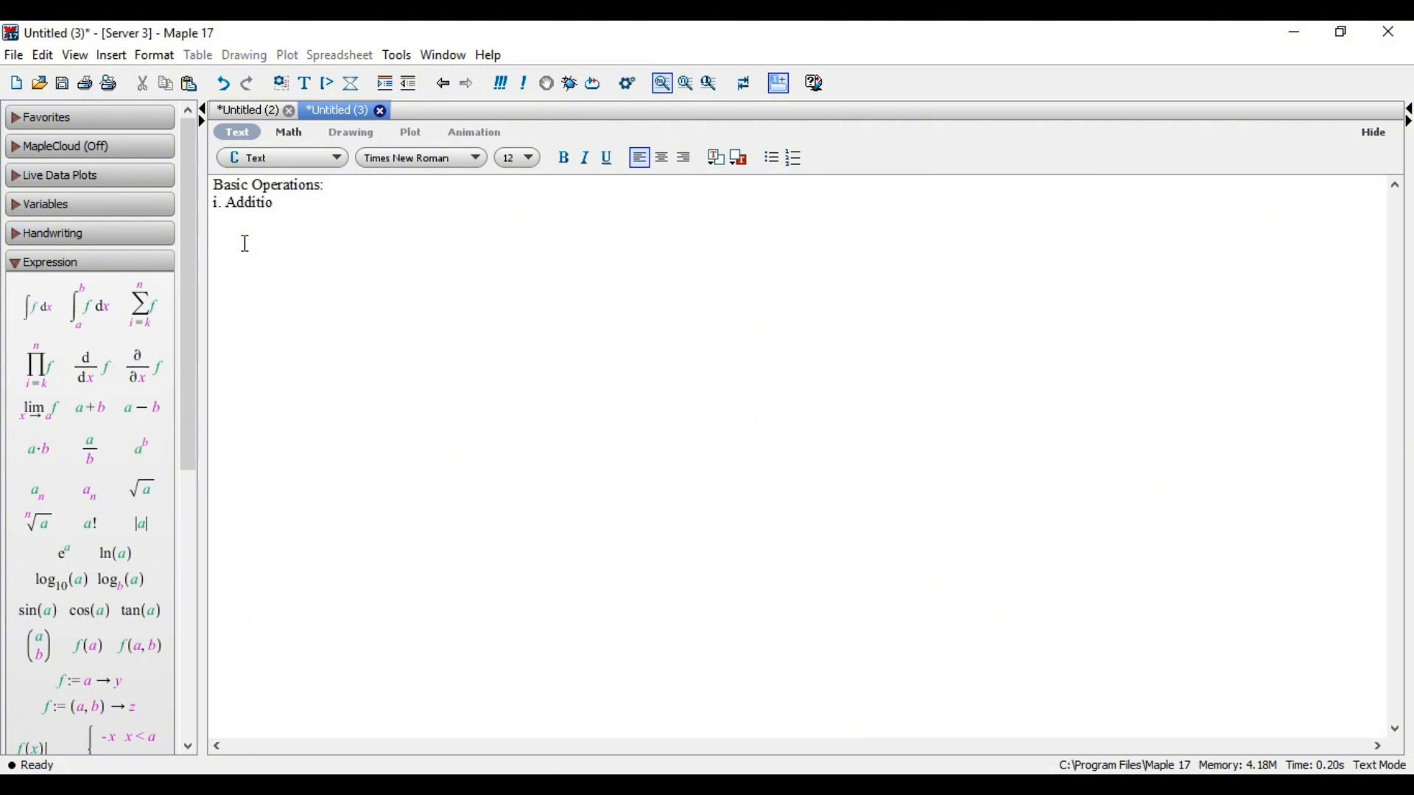
type("n and Subration")
key("Left")
key("Left")
key("Left")
key("Left")
type("c")
key("Right")
key("Right")
key("Right")
key("Right")
type(":")
key("Return")
Step: In math mode, insert the addition template, fill it in as 8 + 5 and evaluate it
left_click(302, 136)
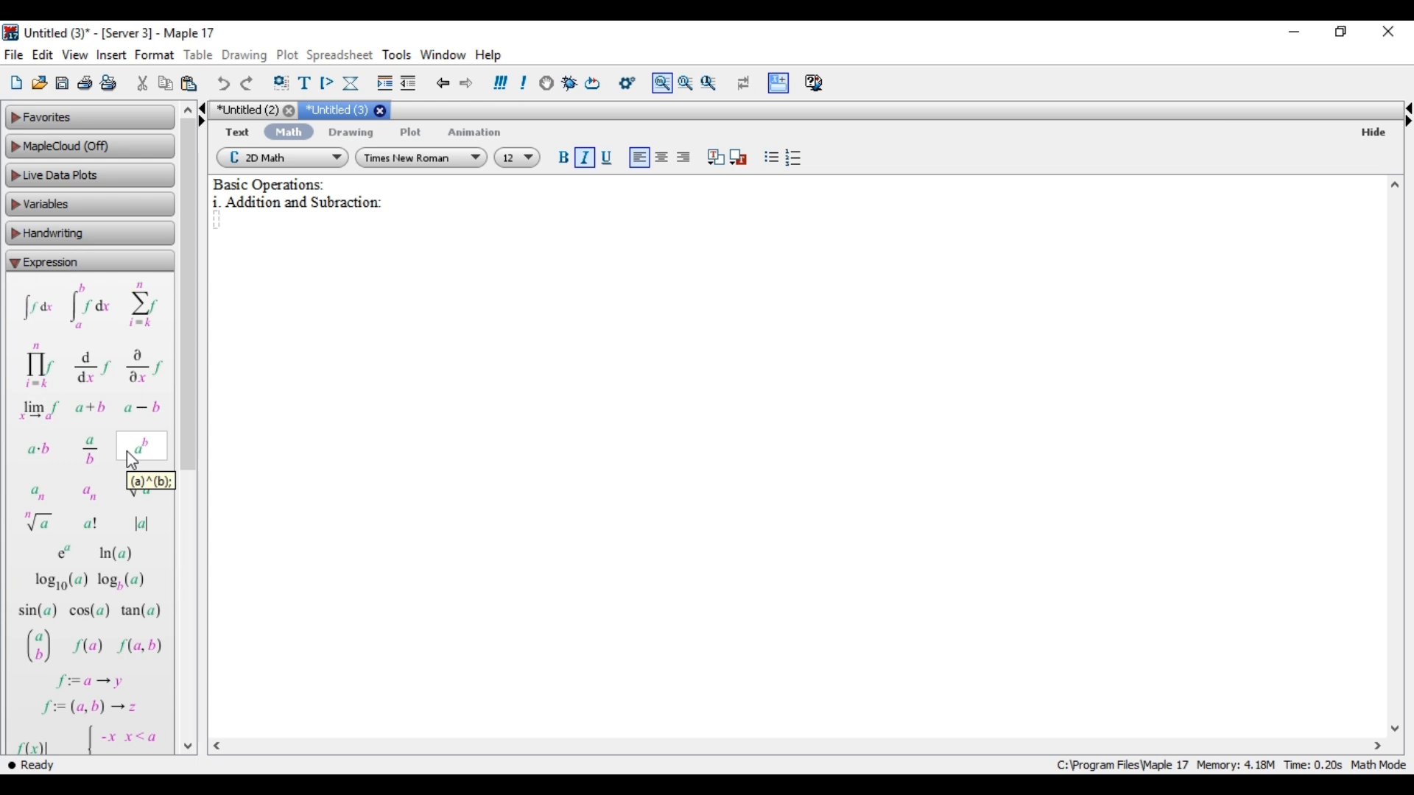
left_click(103, 407)
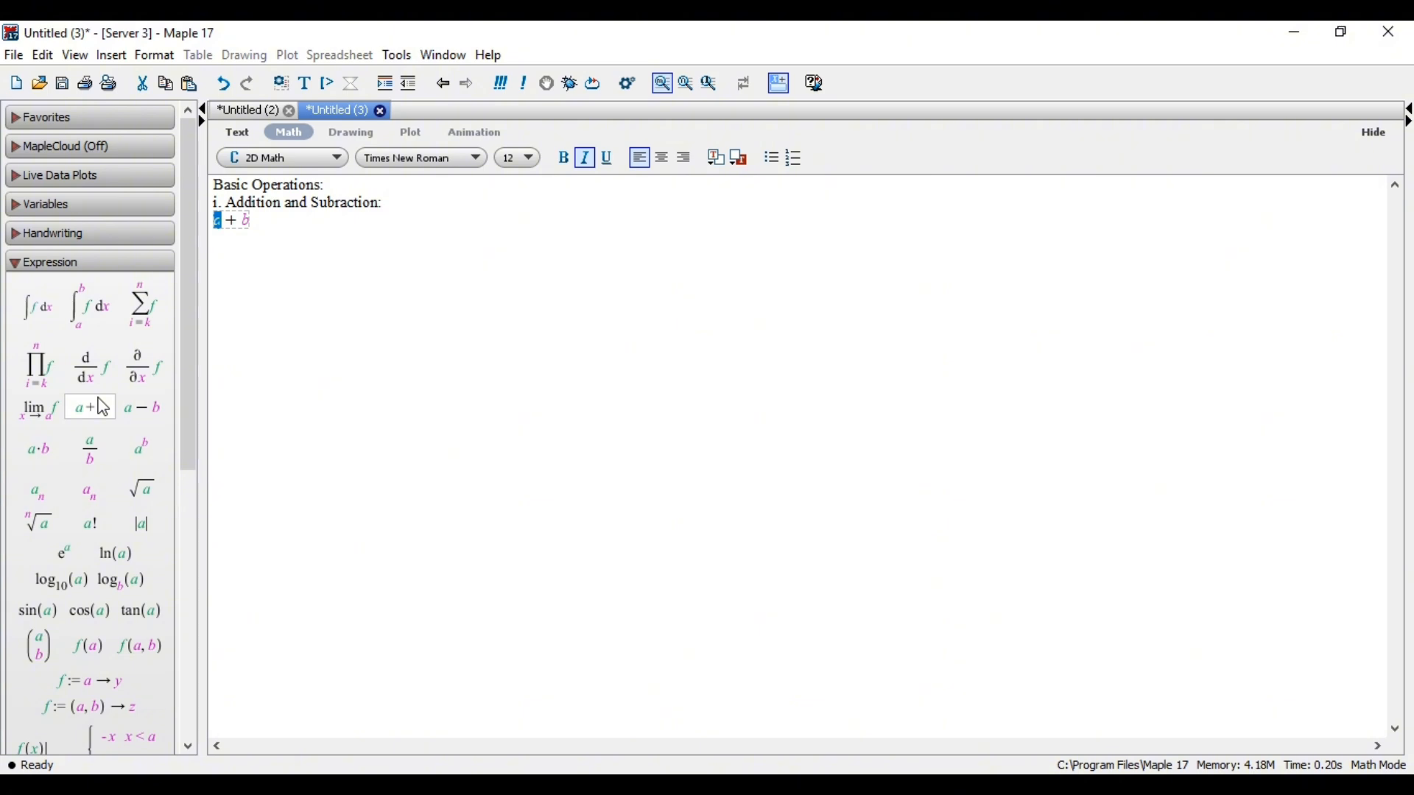
type("8")
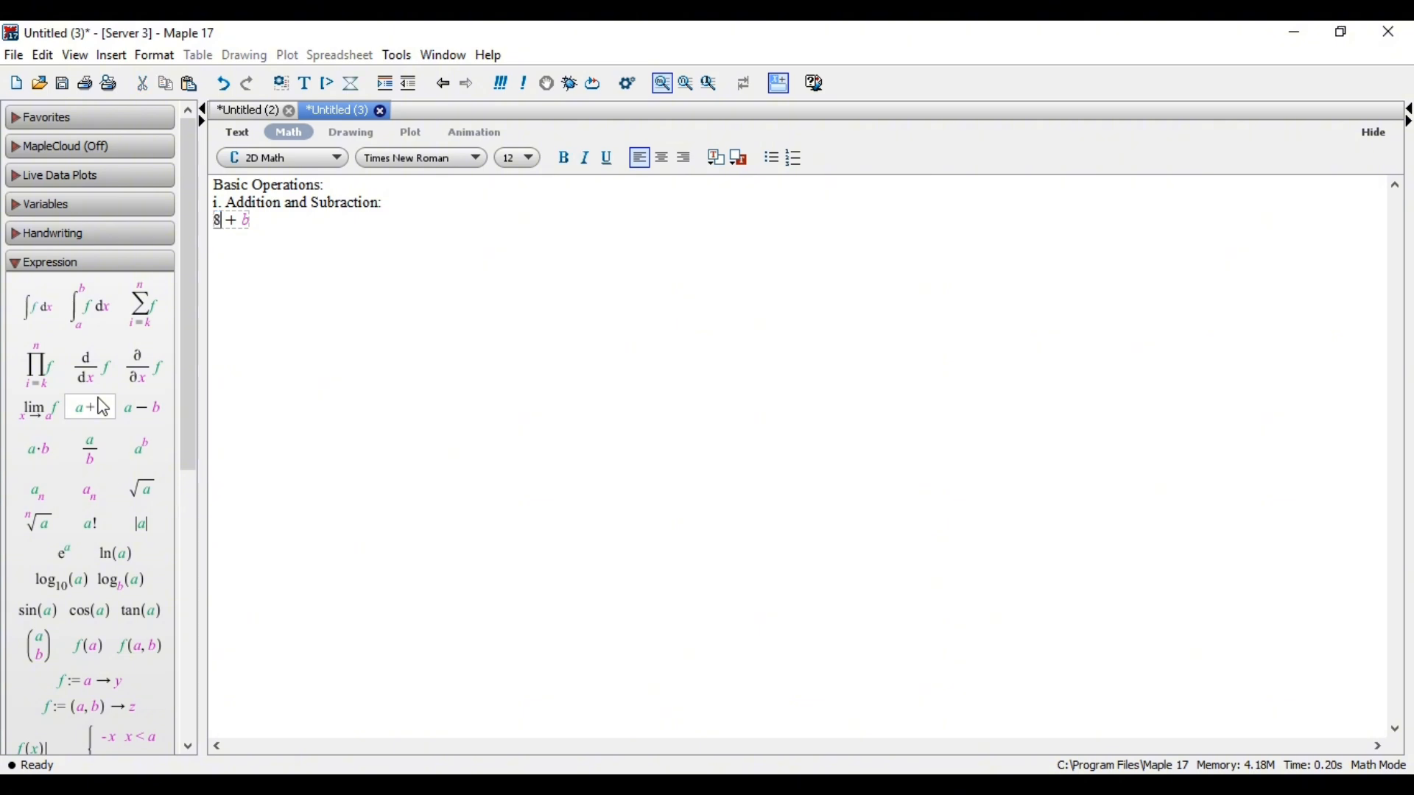
key("Tab")
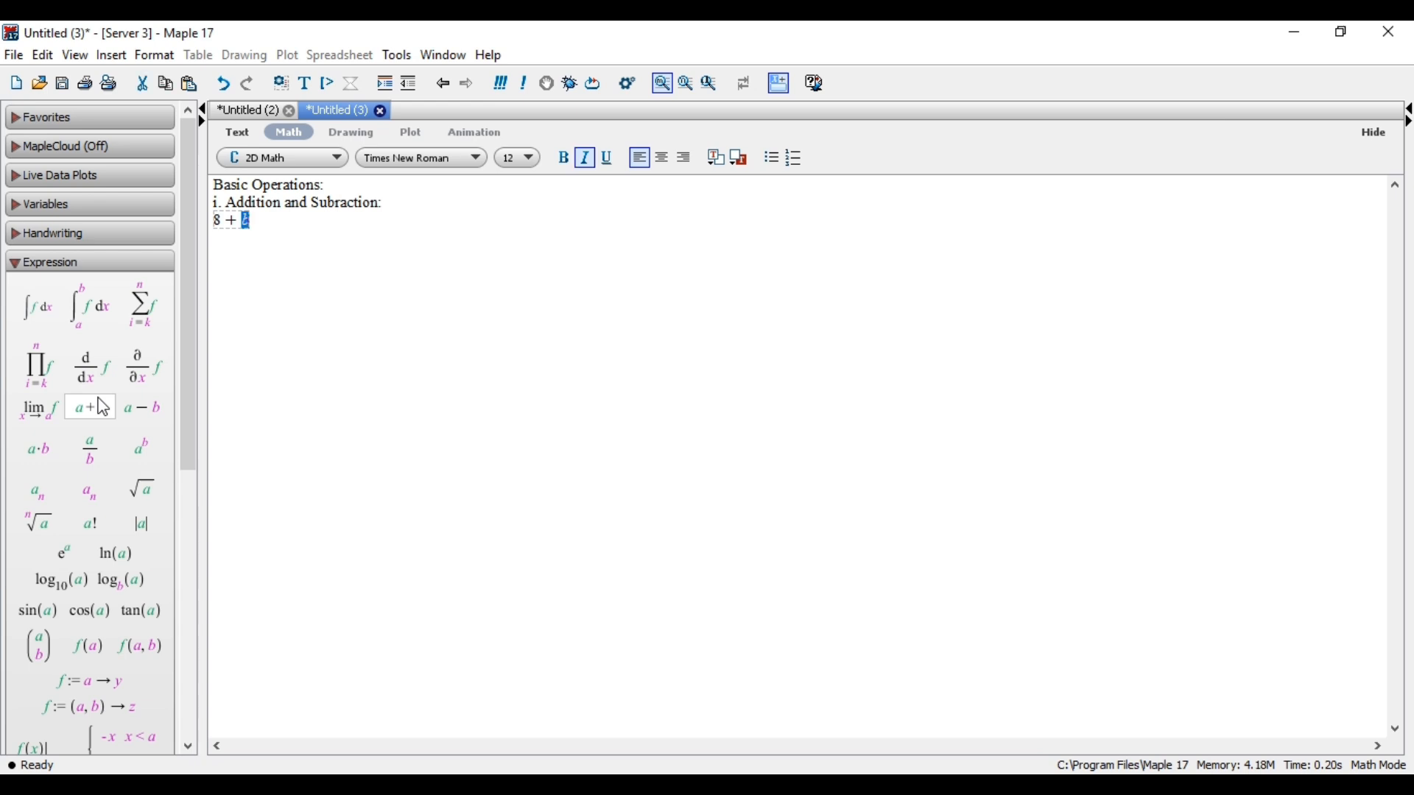
type("5")
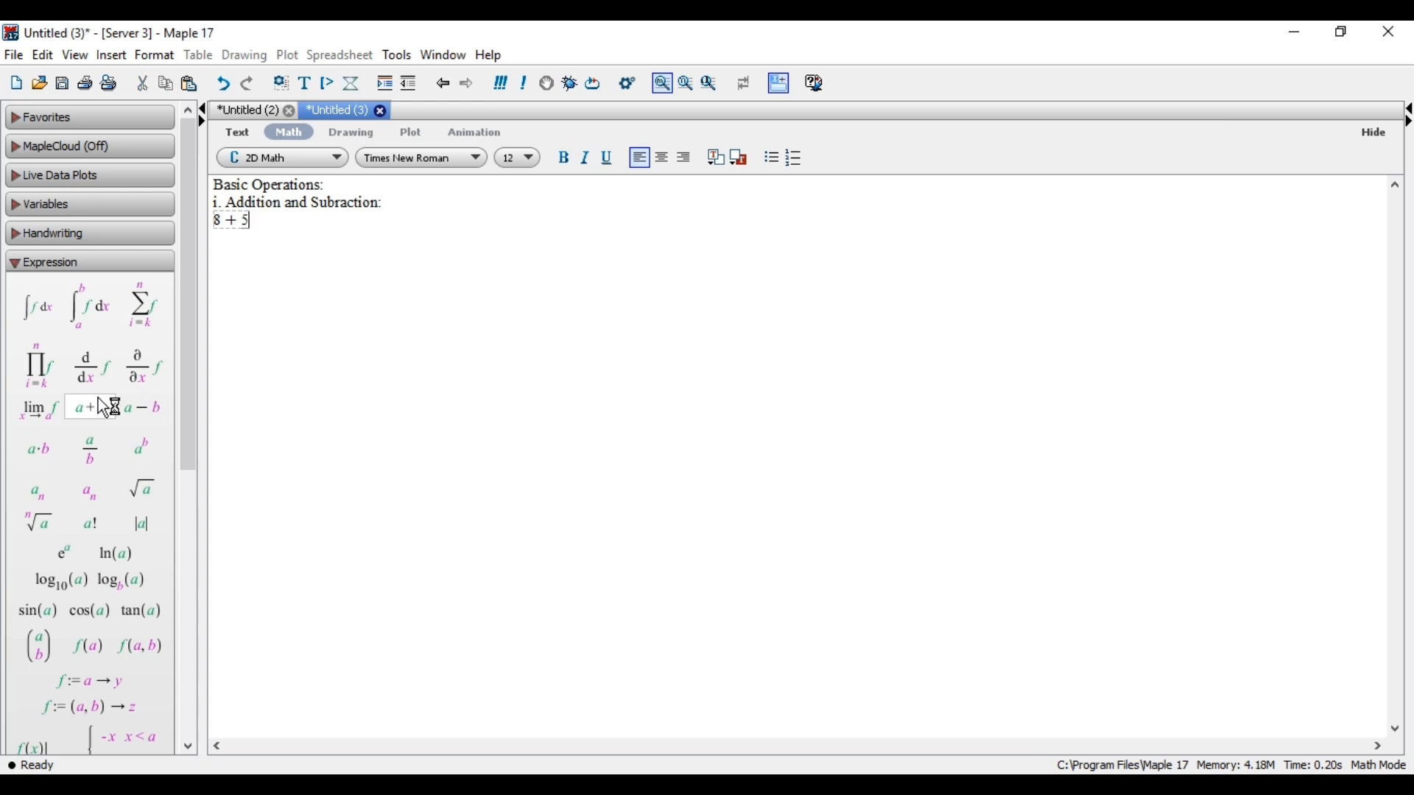
key("Return")
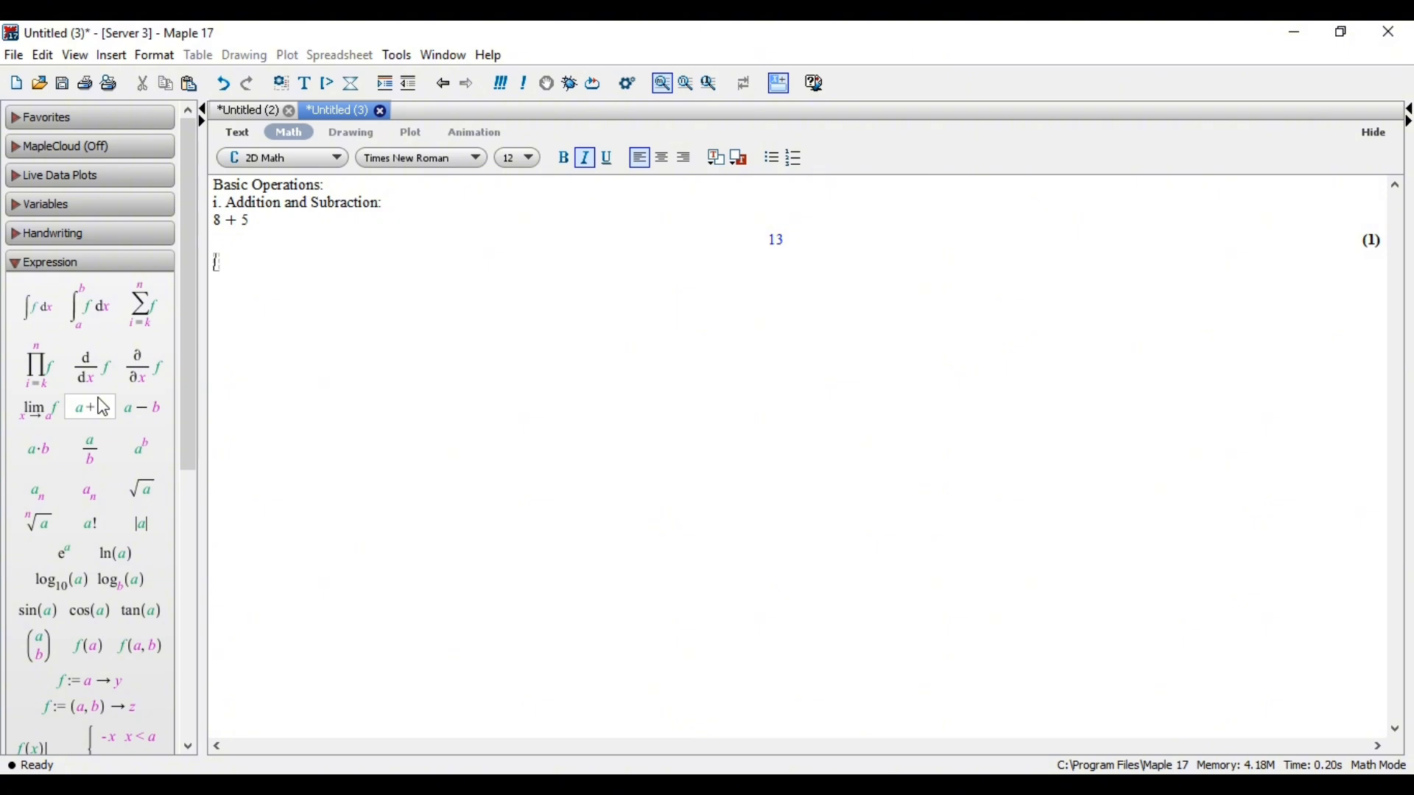
Step: Insert the subtraction template, fill it in as 8 − 5 and evaluate it
left_click(146, 420)
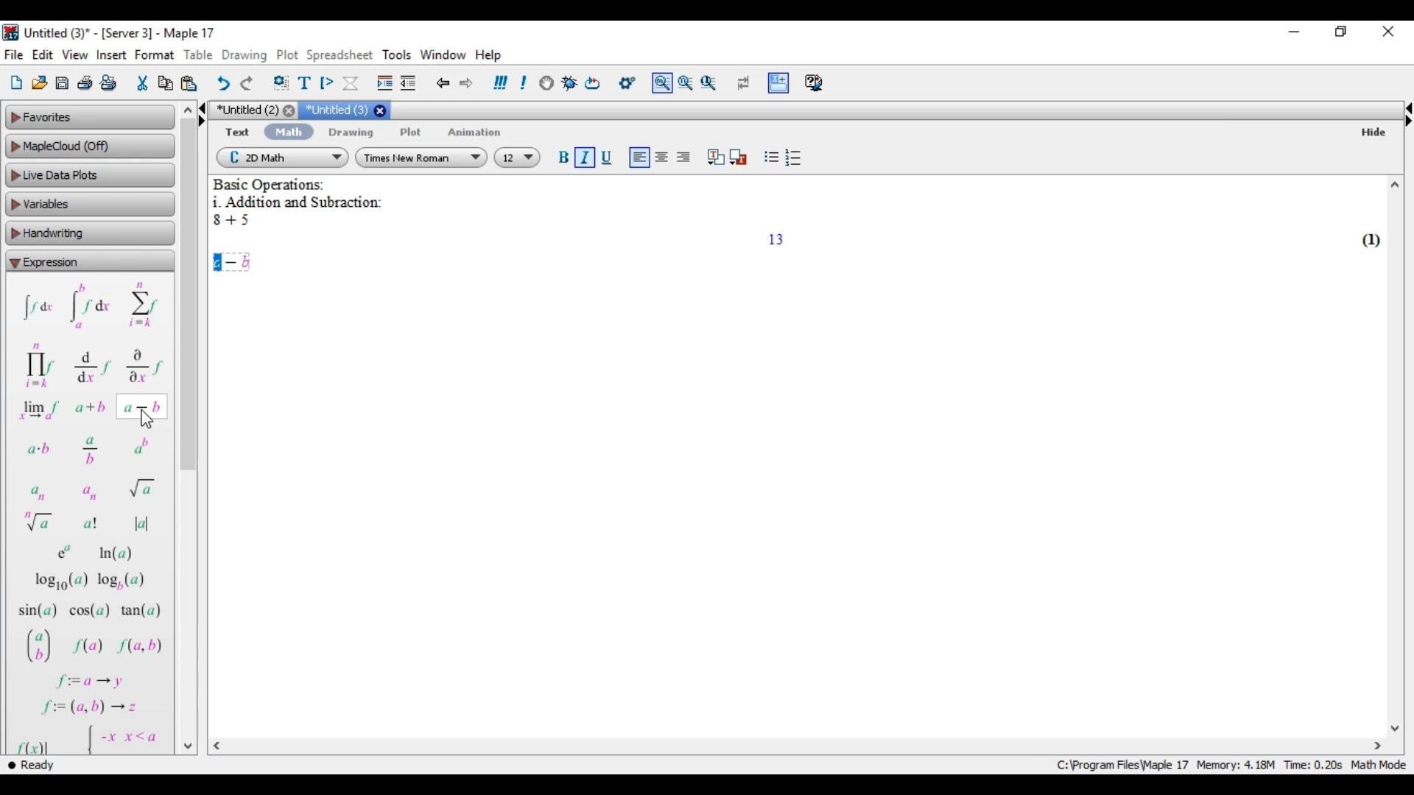
type("8")
key("Tab")
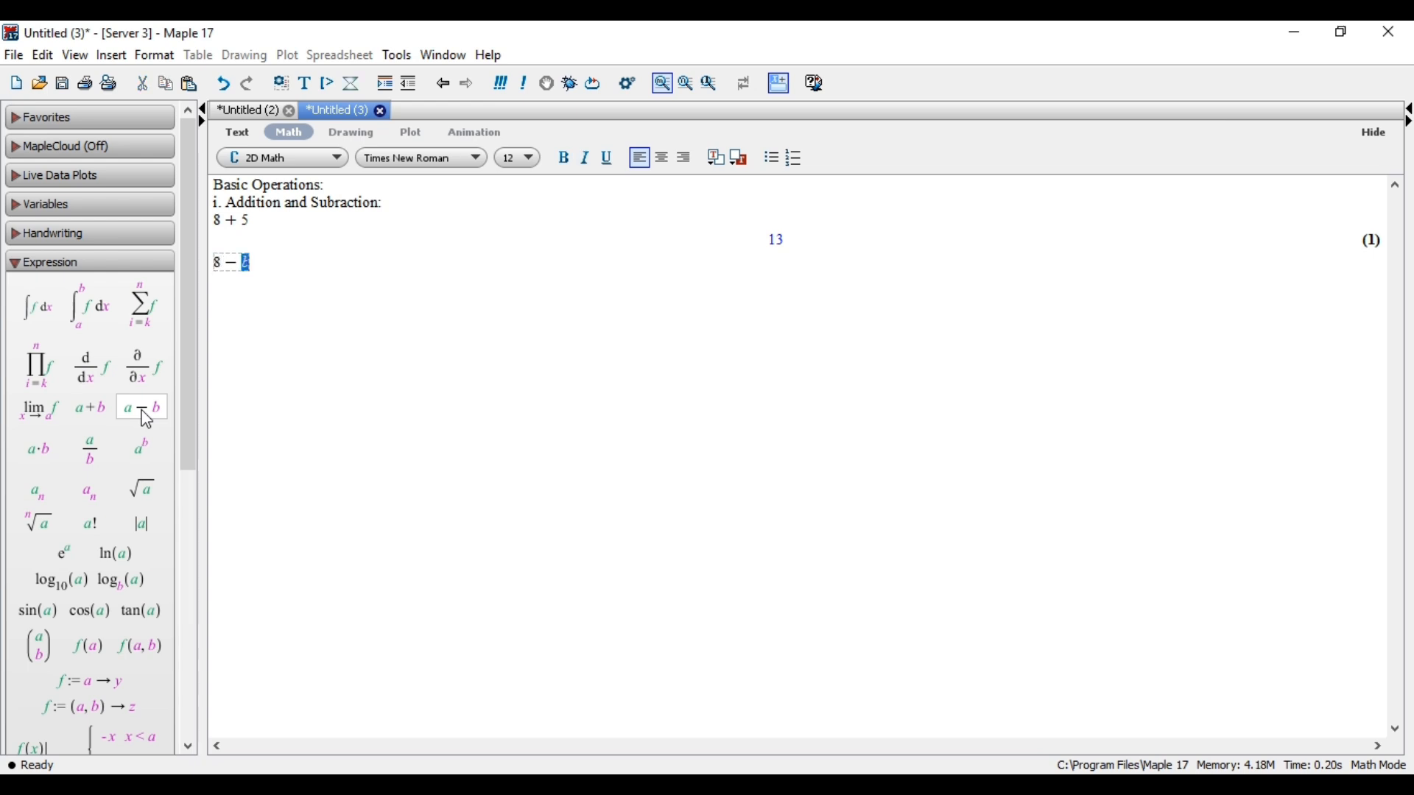
type("5")
key("Return")
Step: Enter and evaluate 8 + 5 and 8 − 5 on separate lines without using the expression templates
type("8")
type("+ 5")
key("Return")
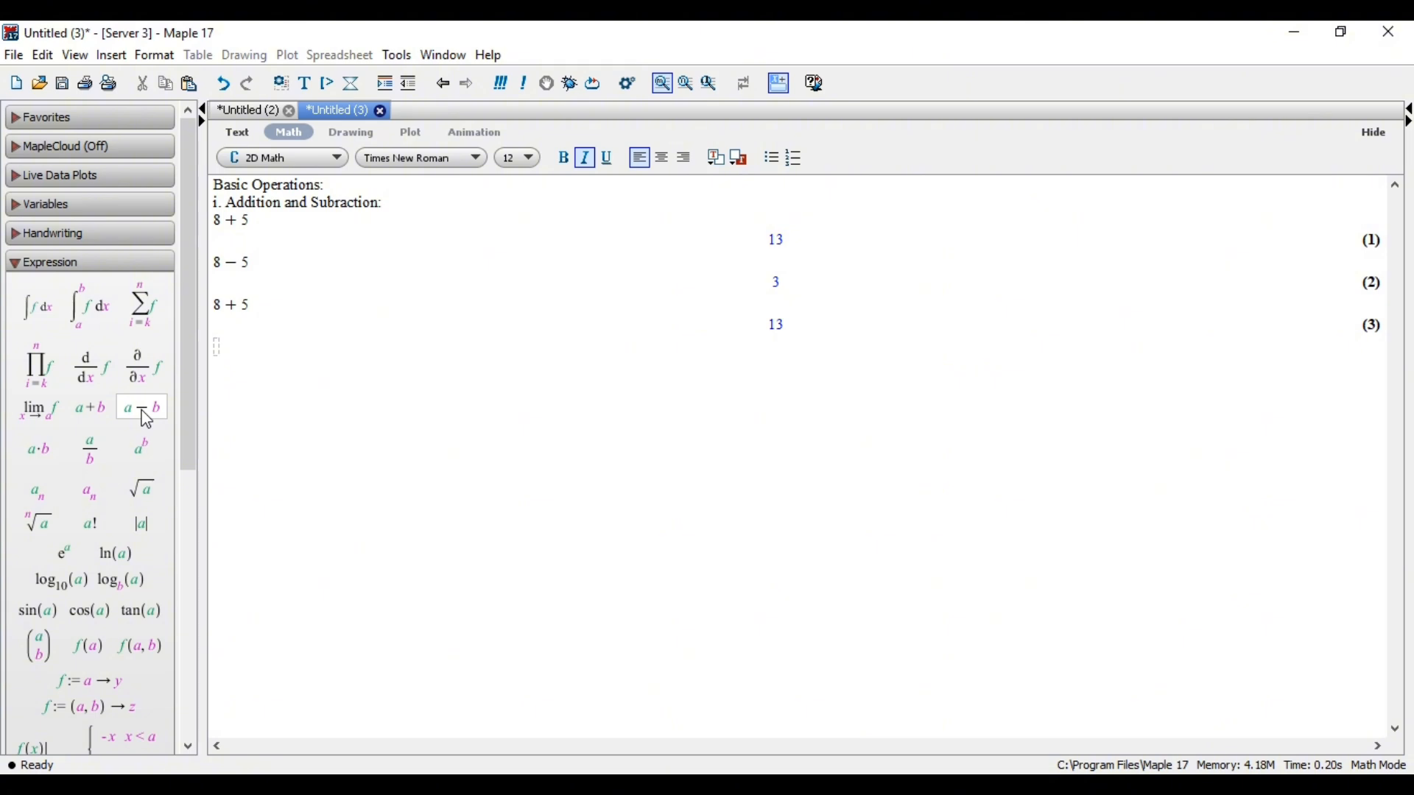
type("8")
type("-")
type("5")
key("ctrl+i")
type("ii")
key("BackSpace")
key("BackSpace")
key("F5")
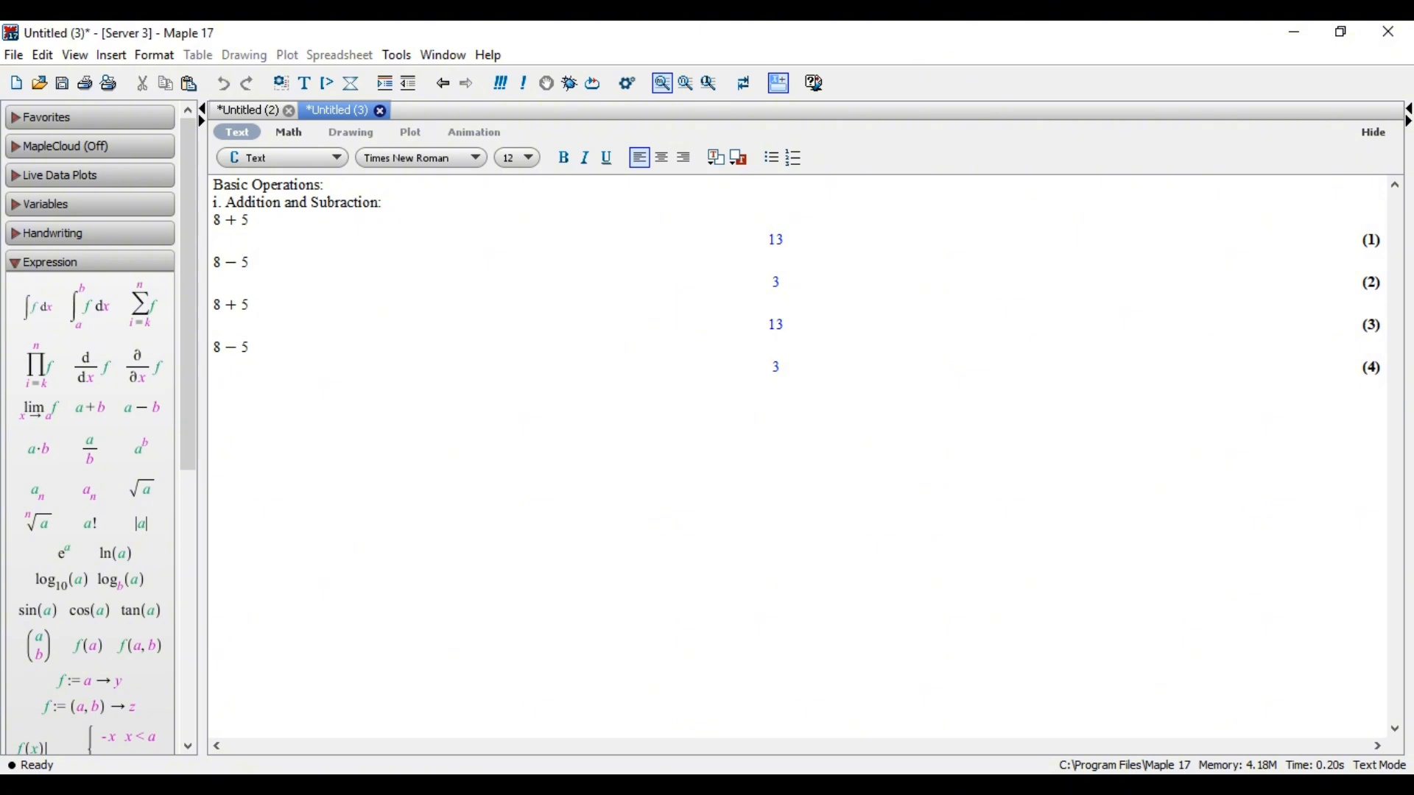
left_click(253, 364)
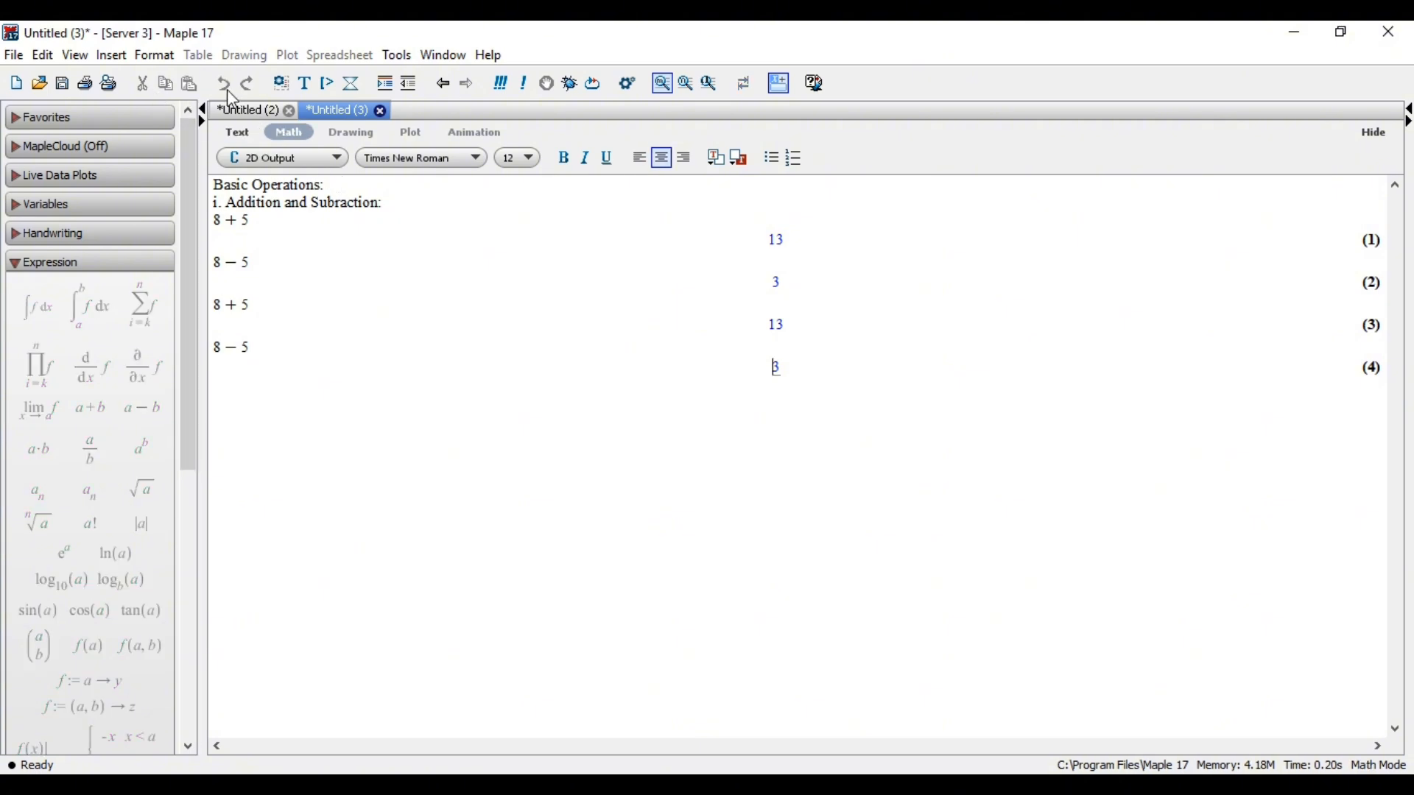
Step: Add the plain-text heading "Multiplication of two numbers:" below the last subtraction result
left_click(240, 134)
type("Multi")
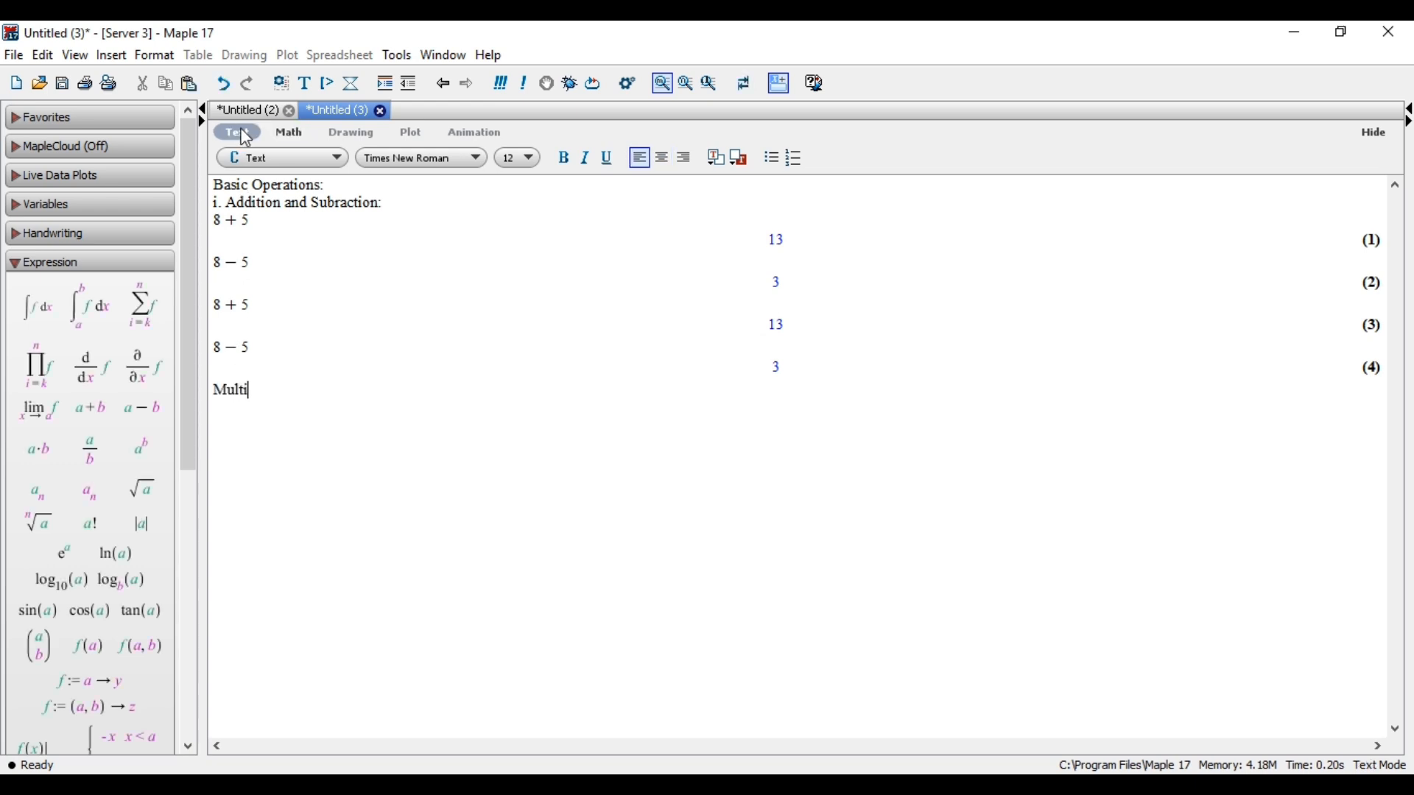
type("plication of two numver")
key("BackSpace")
key("BackSpace")
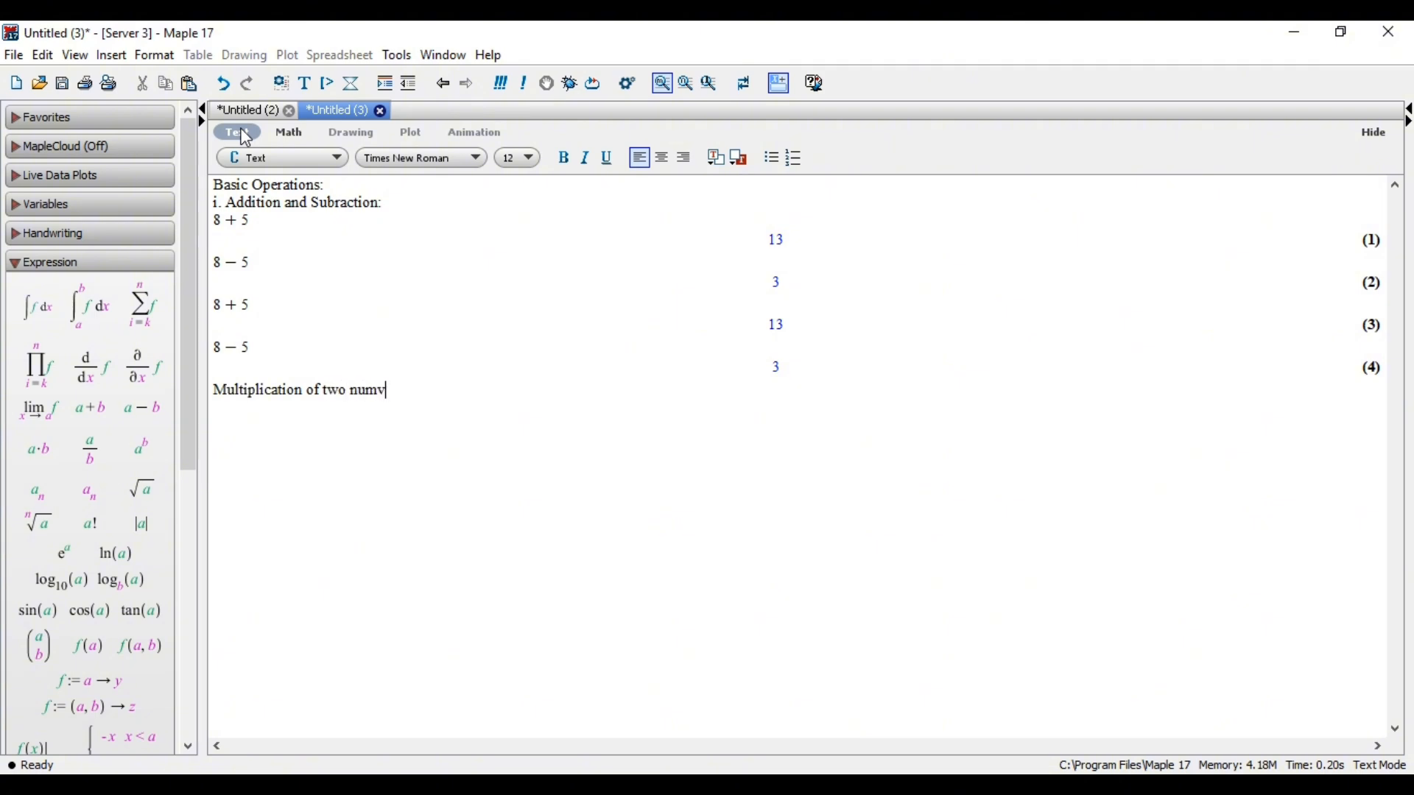
key("BackSpace")
type("bers:")
Step: In math mode, insert the multiplication template, fill it in as 5·4 and evaluate it
left_click(288, 134)
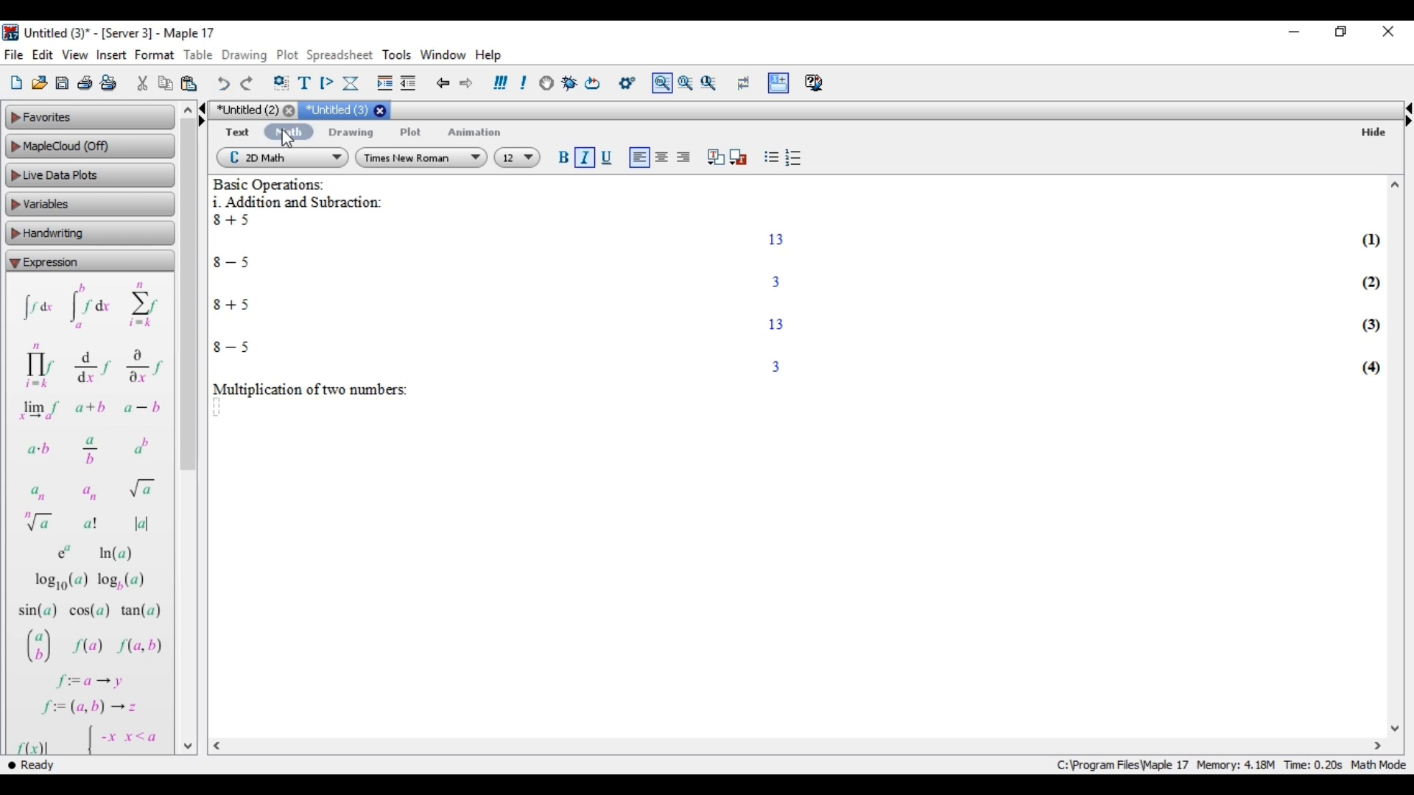
left_click(50, 459)
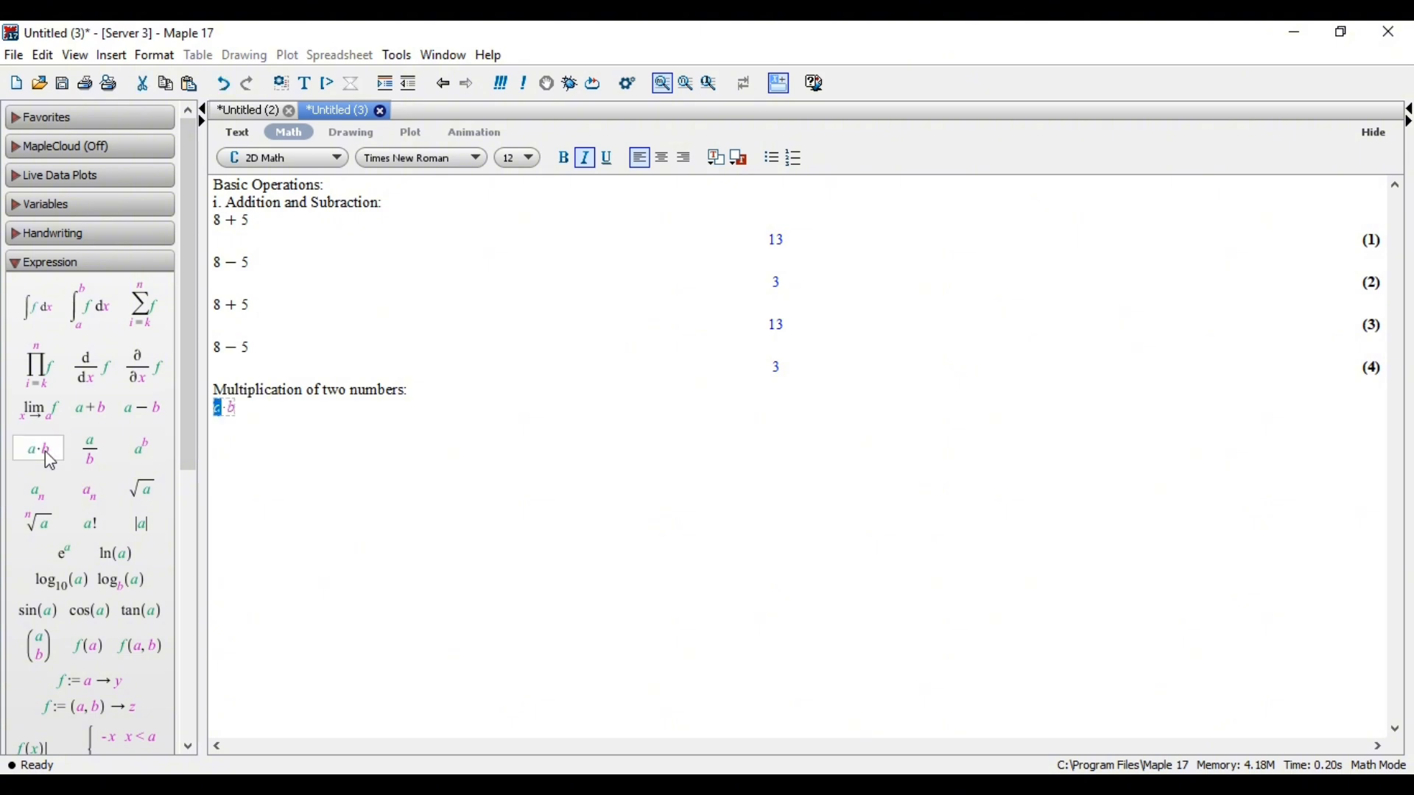
type("5")
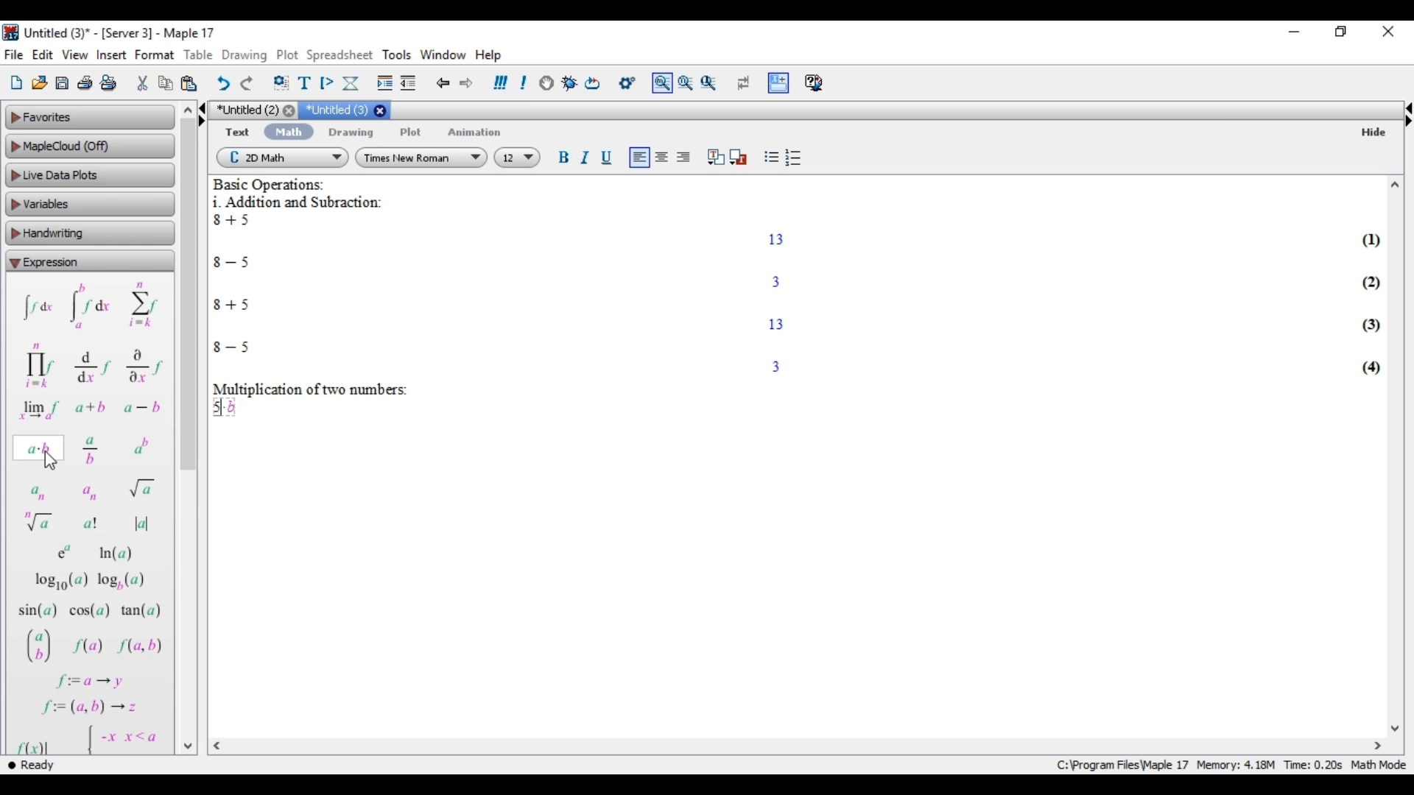
key("Tab")
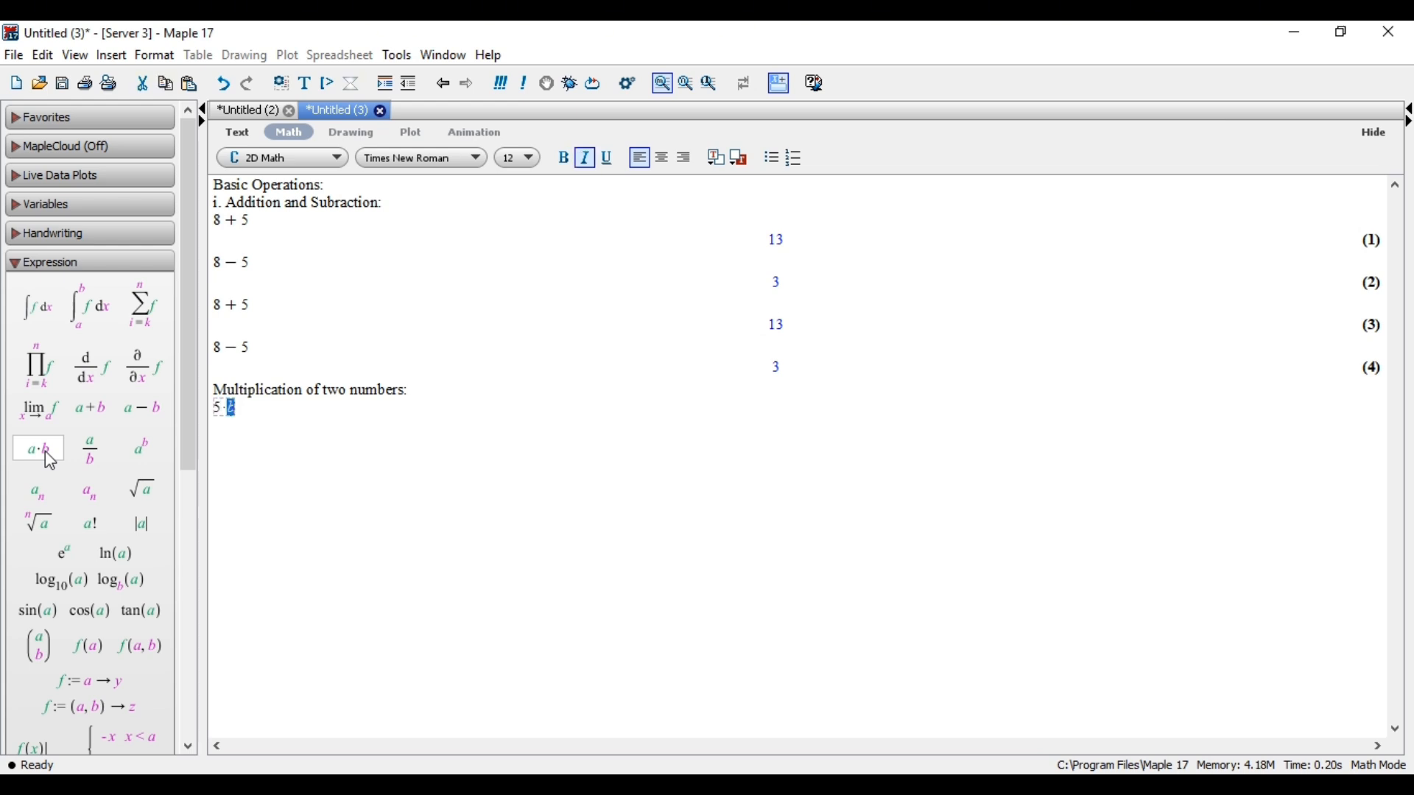
type("4")
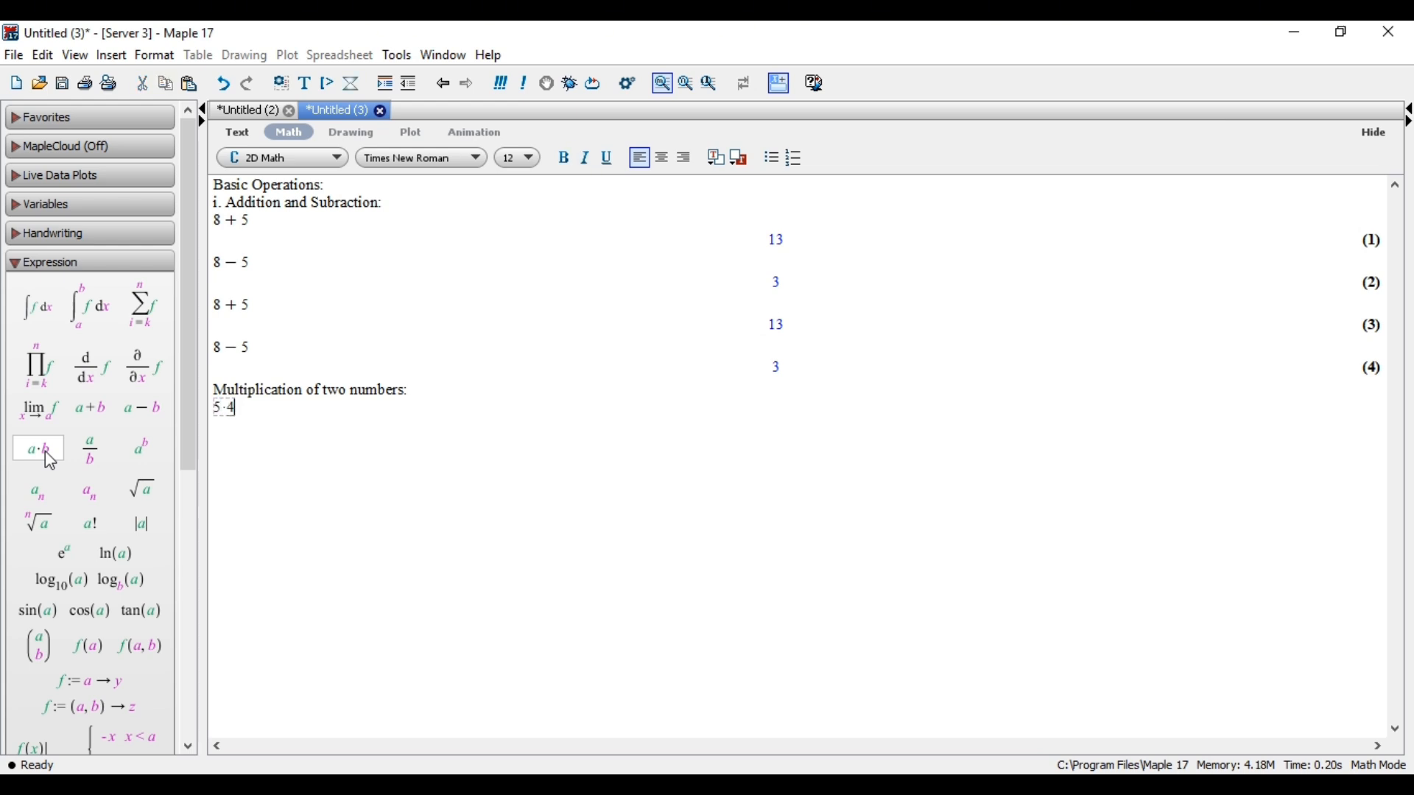
key("Return")
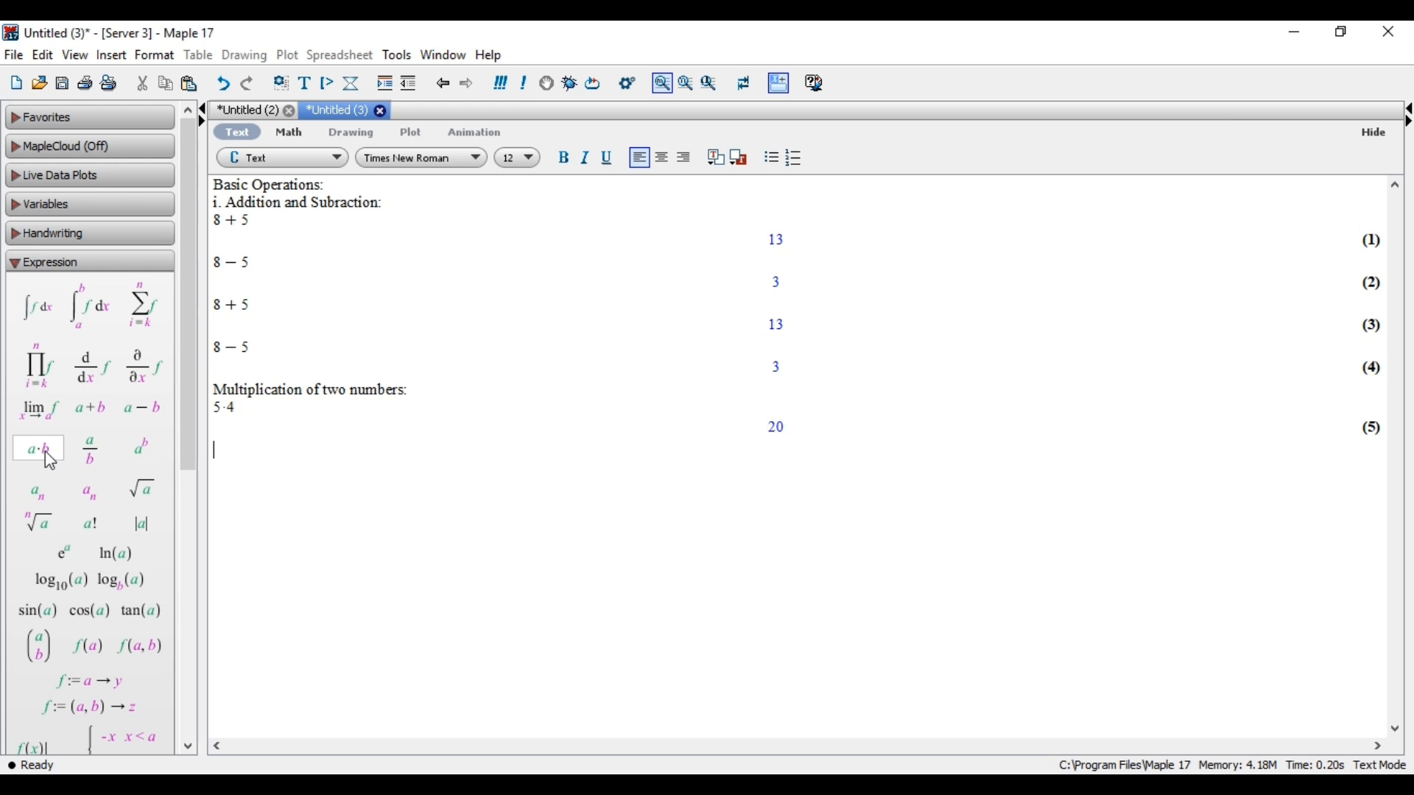
Step: Write 5*4 as plain text below the product, try to convert it to math, and start a new math line
type("5*4")
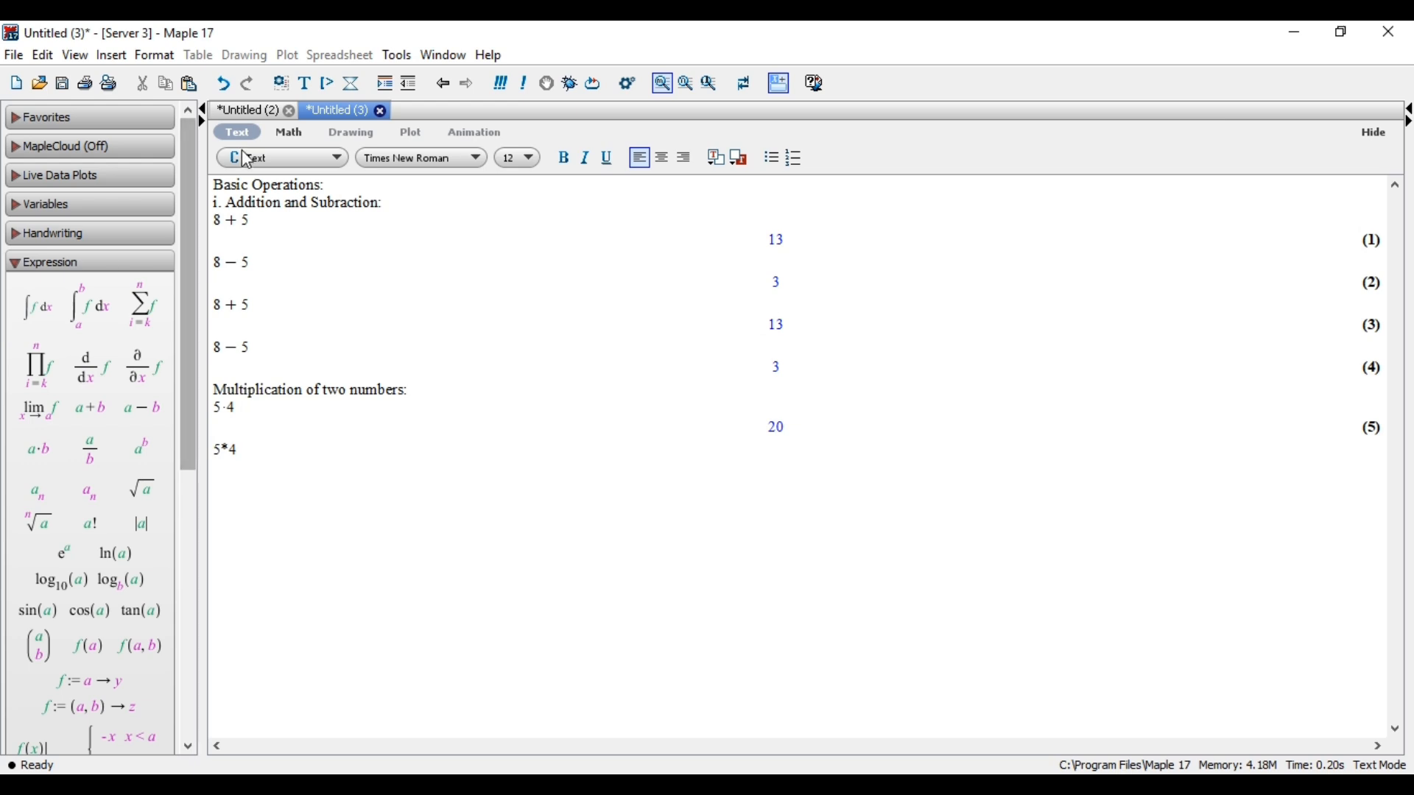
left_click(290, 134)
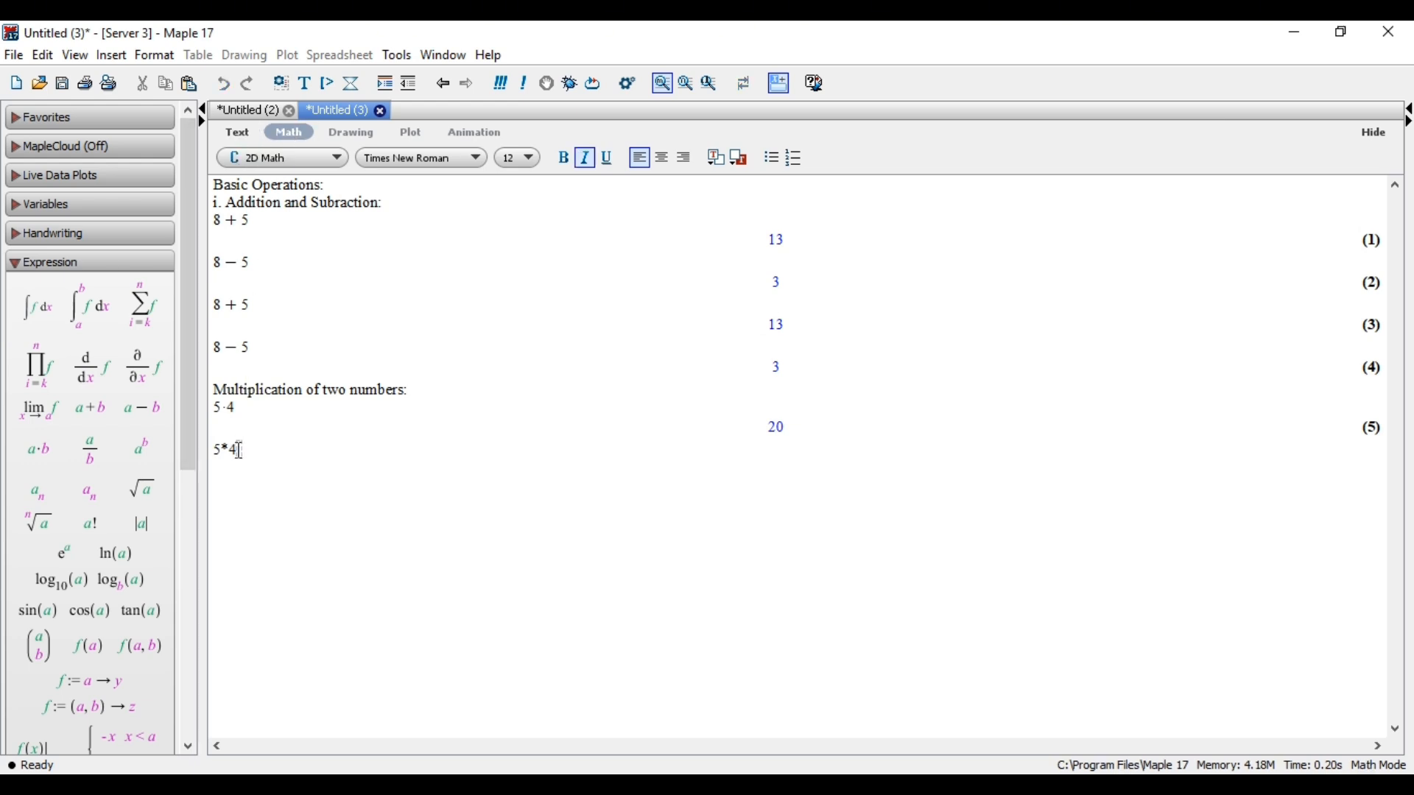
left_click_drag(238, 450, 212, 450)
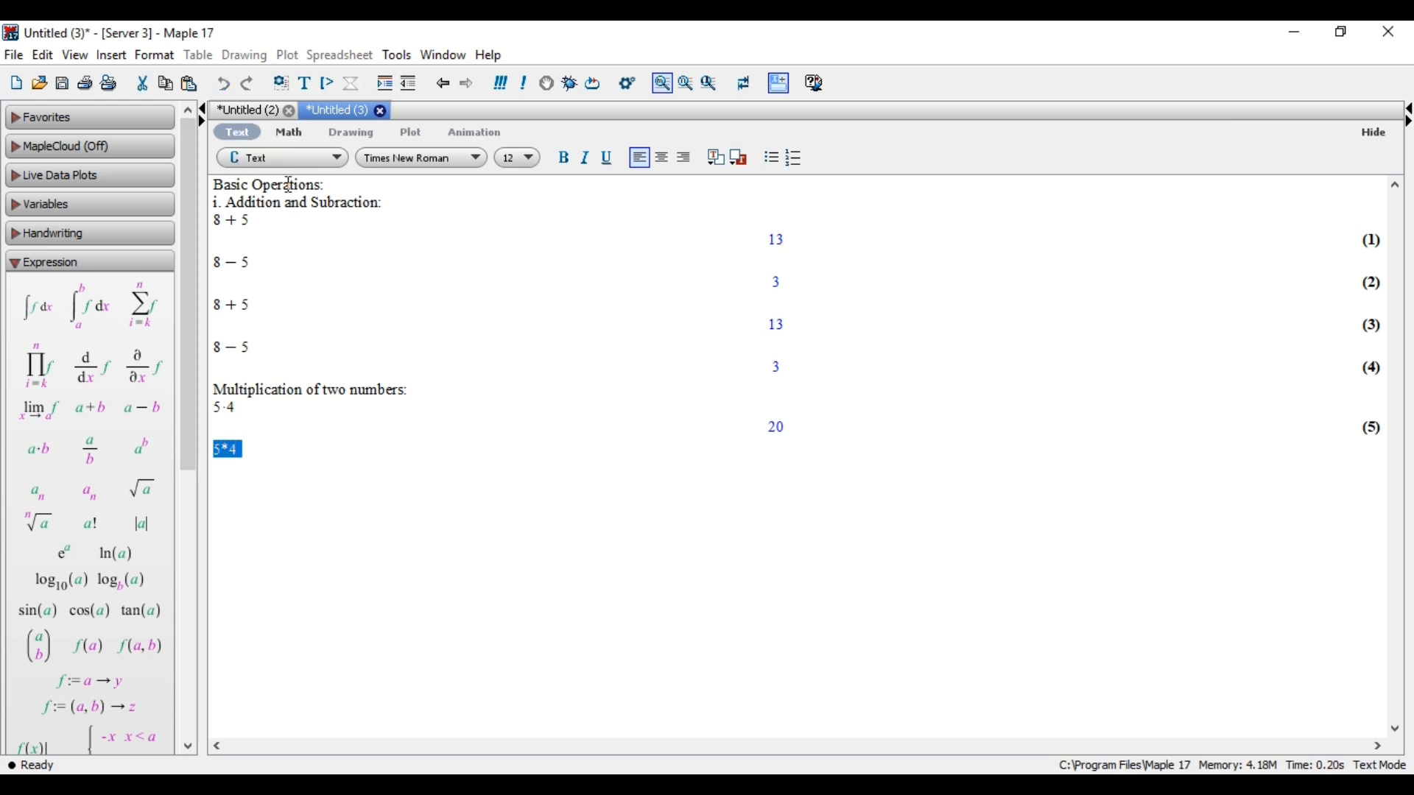
left_click(288, 133)
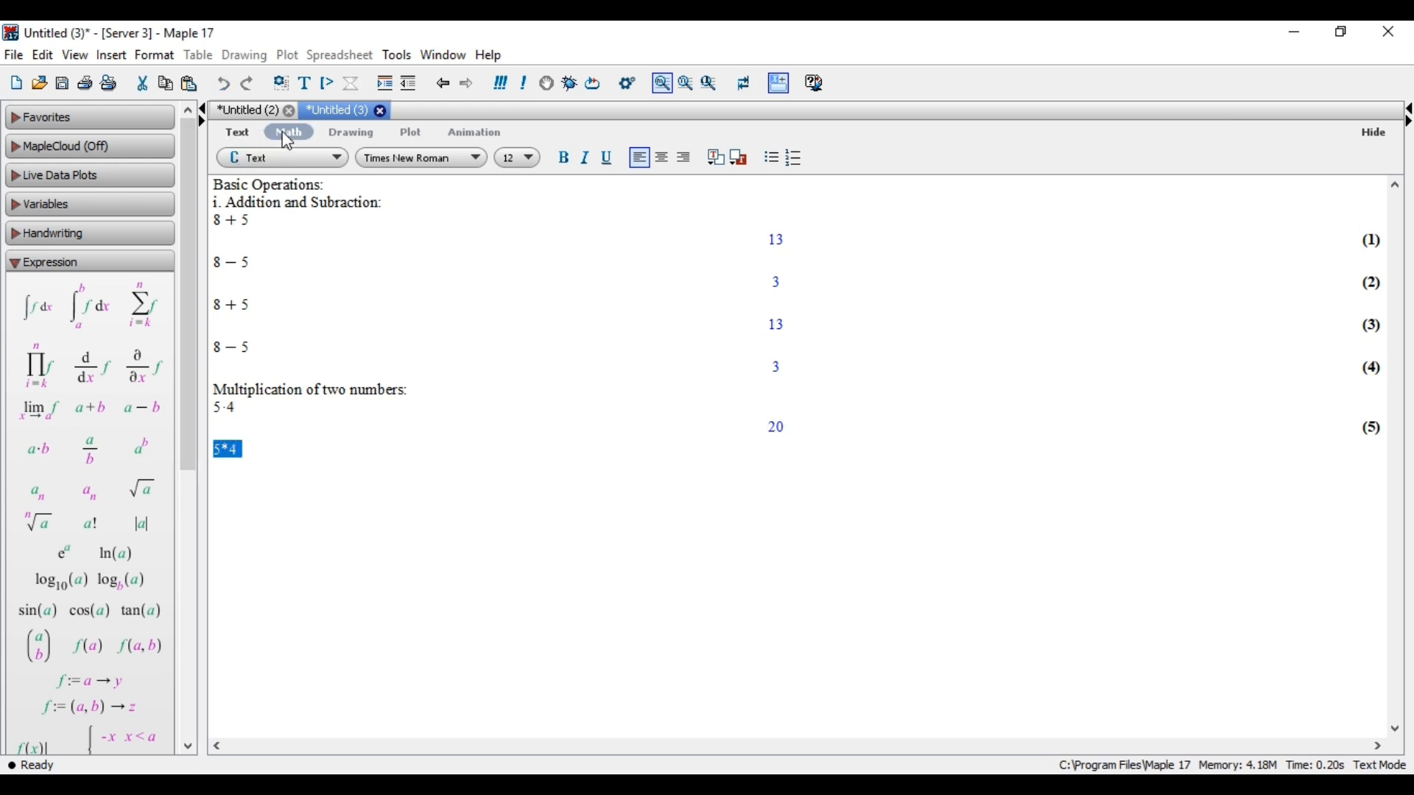
left_click(247, 449)
key("Return")
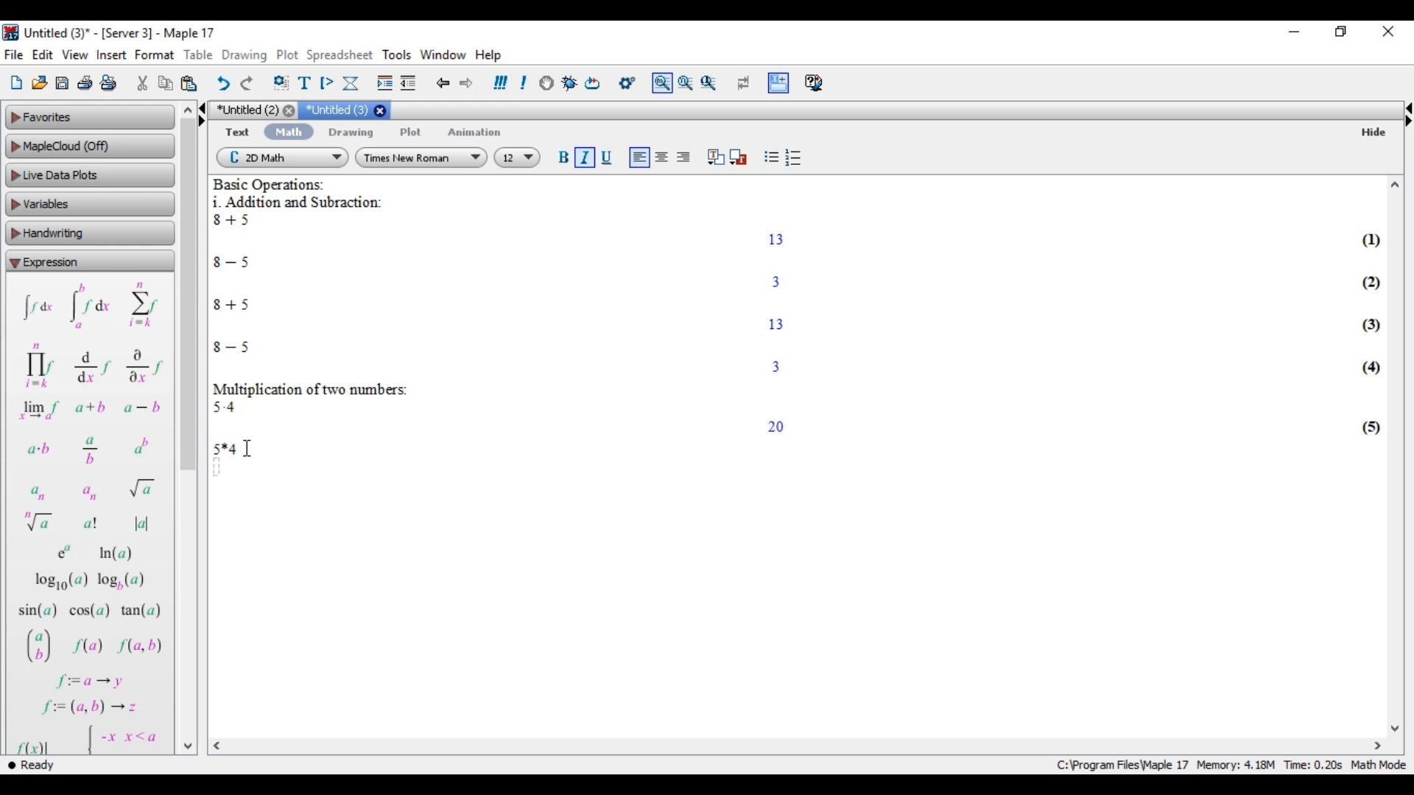
Step: Enter 5*4 on the new math line without a template and evaluate it
type("5")
type("*")
type("4")
key("Return")
type("Divisi")
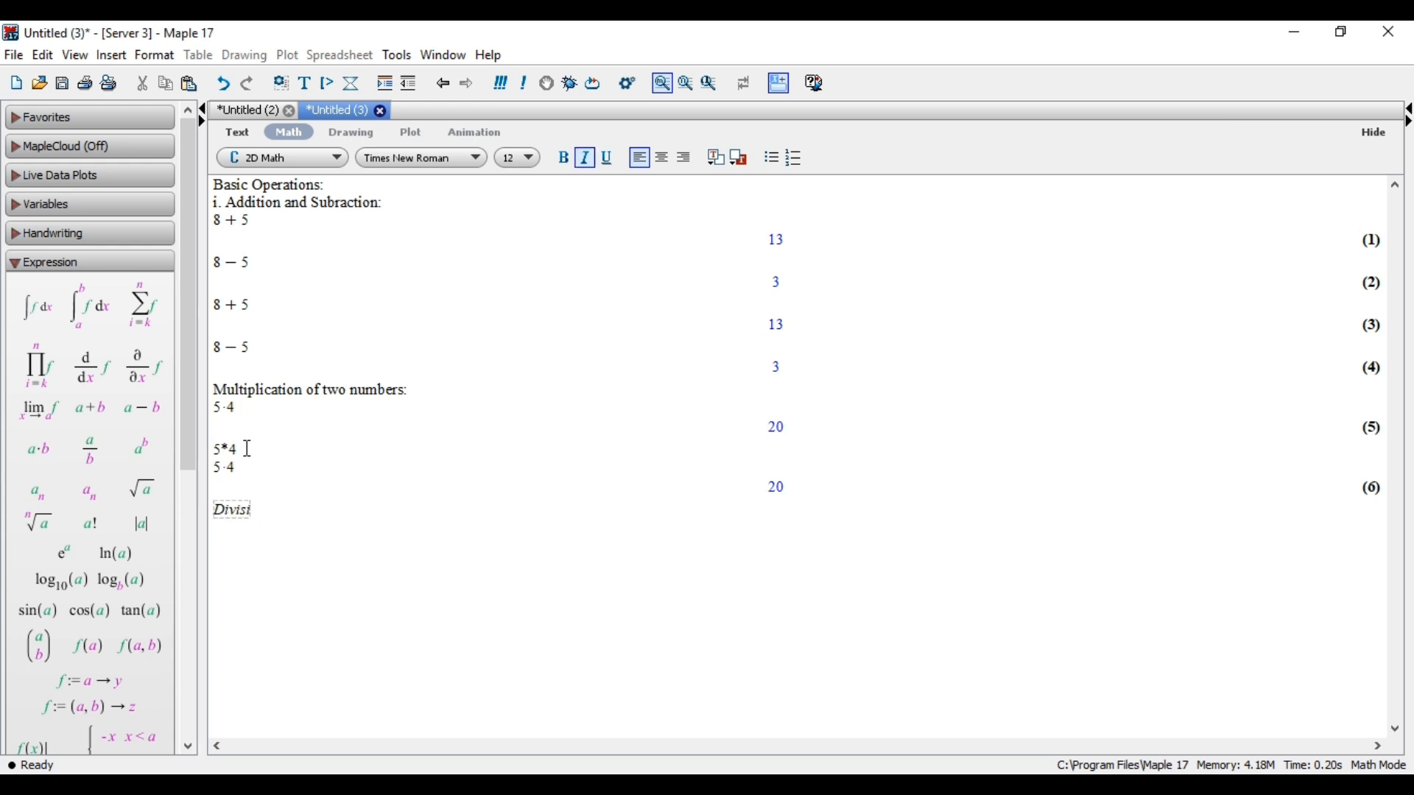
key("BackSpace")
key("BackSpace")
key("BackSpace")
key("BackSpace")
key("BackSpace")
key("BackSpace")
Step: Add the plain-text heading "Division of numbers" below the last product and start a new line
left_click(240, 133)
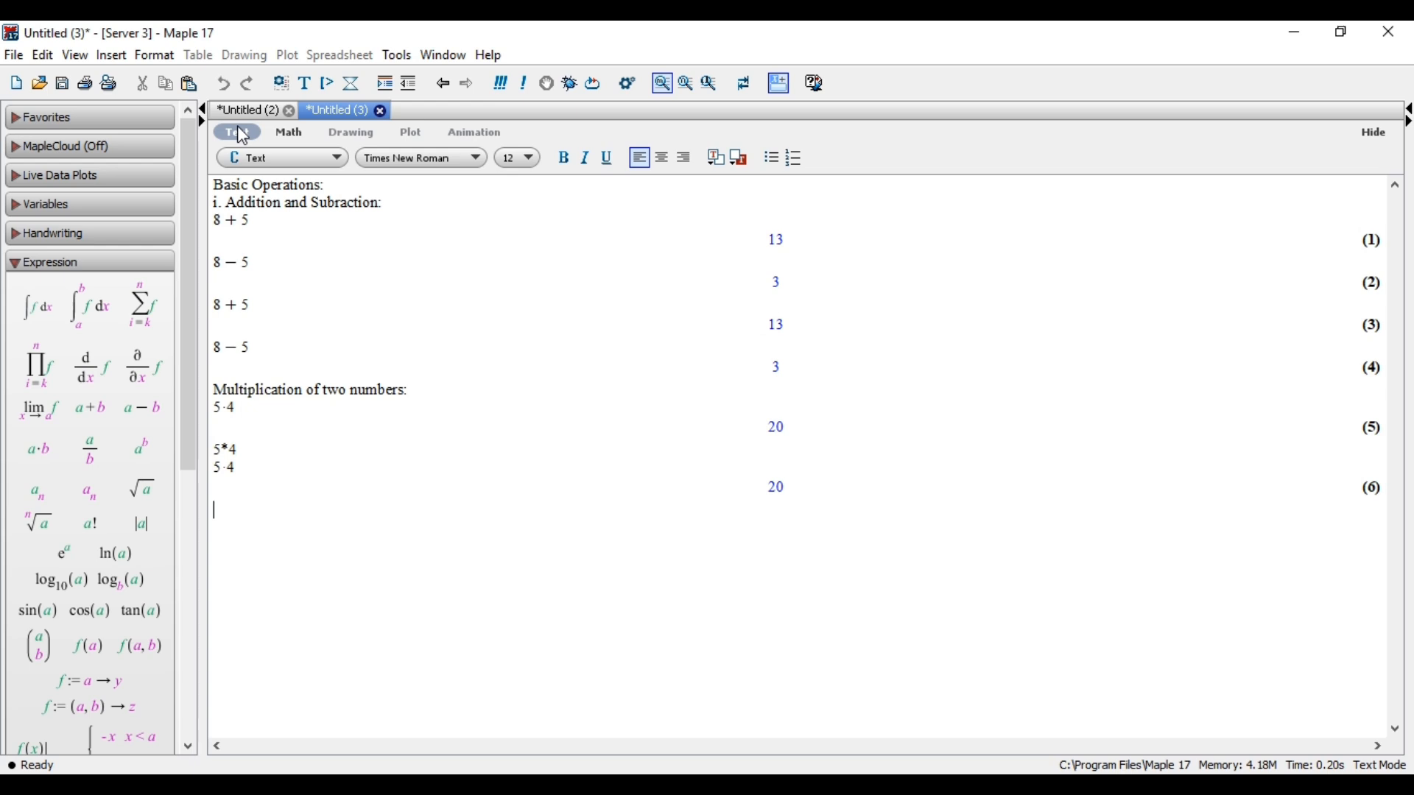
type("Division of numbers")
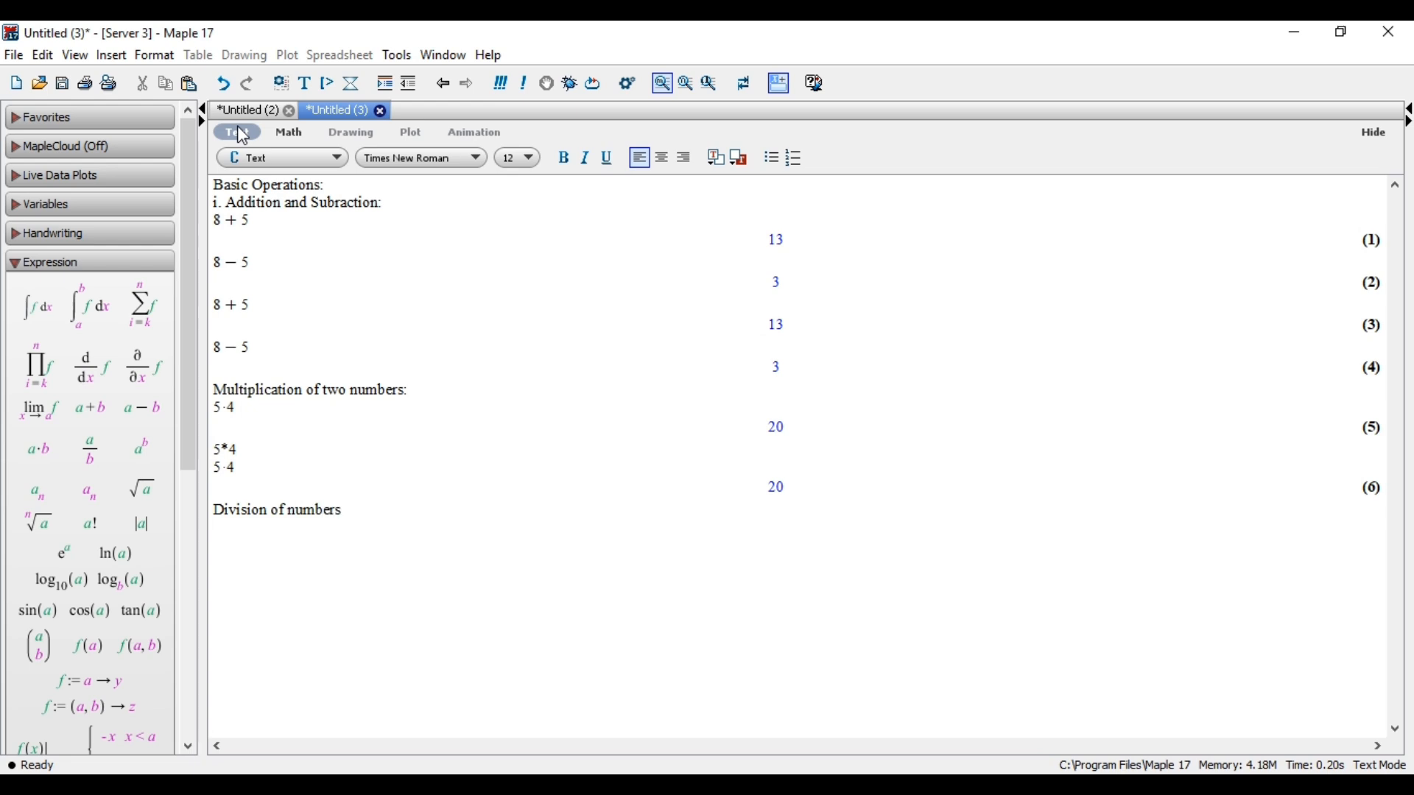
key("Return")
Step: In math mode, evaluate 10/5 below the division heading, once with the fraction template and once entered directly without it
left_click(295, 135)
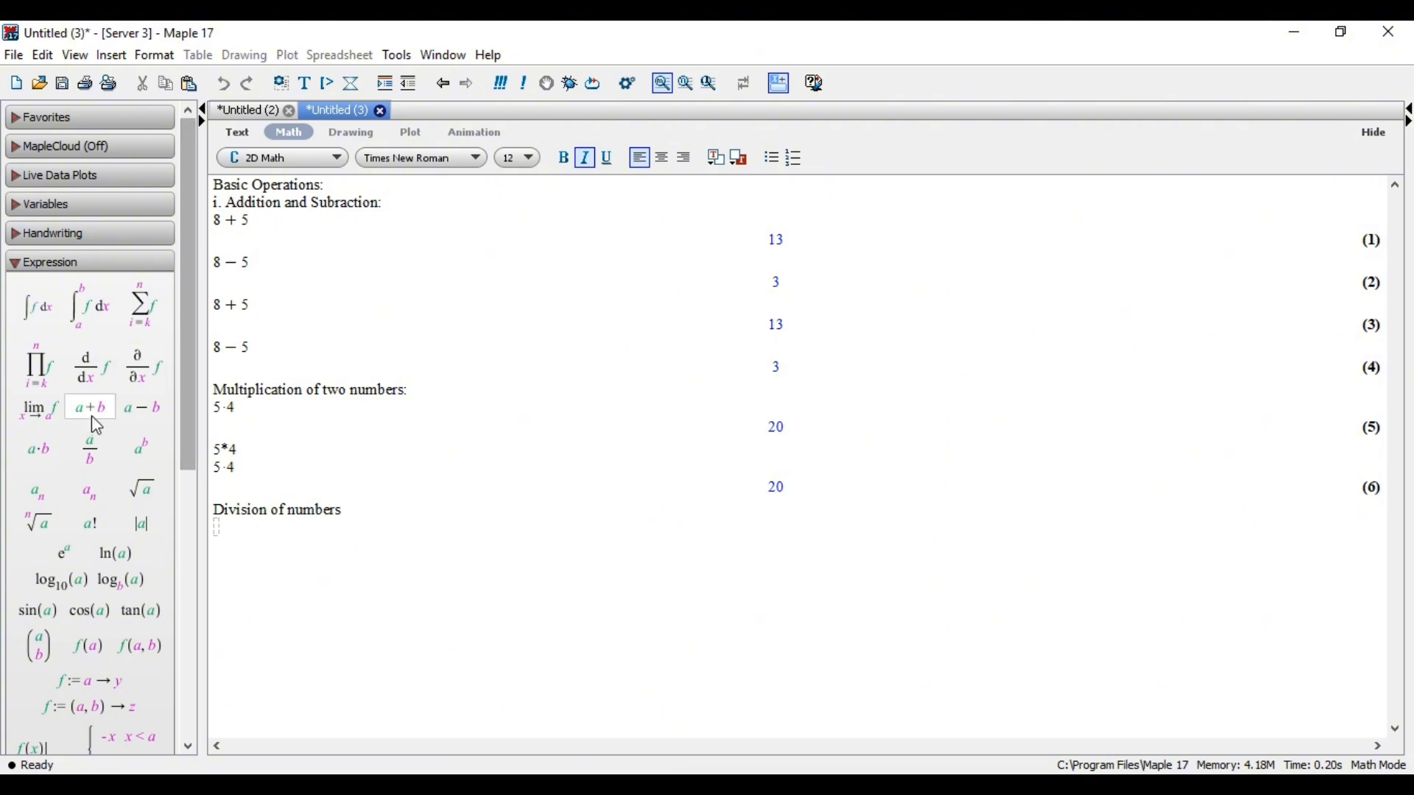
left_click(91, 465)
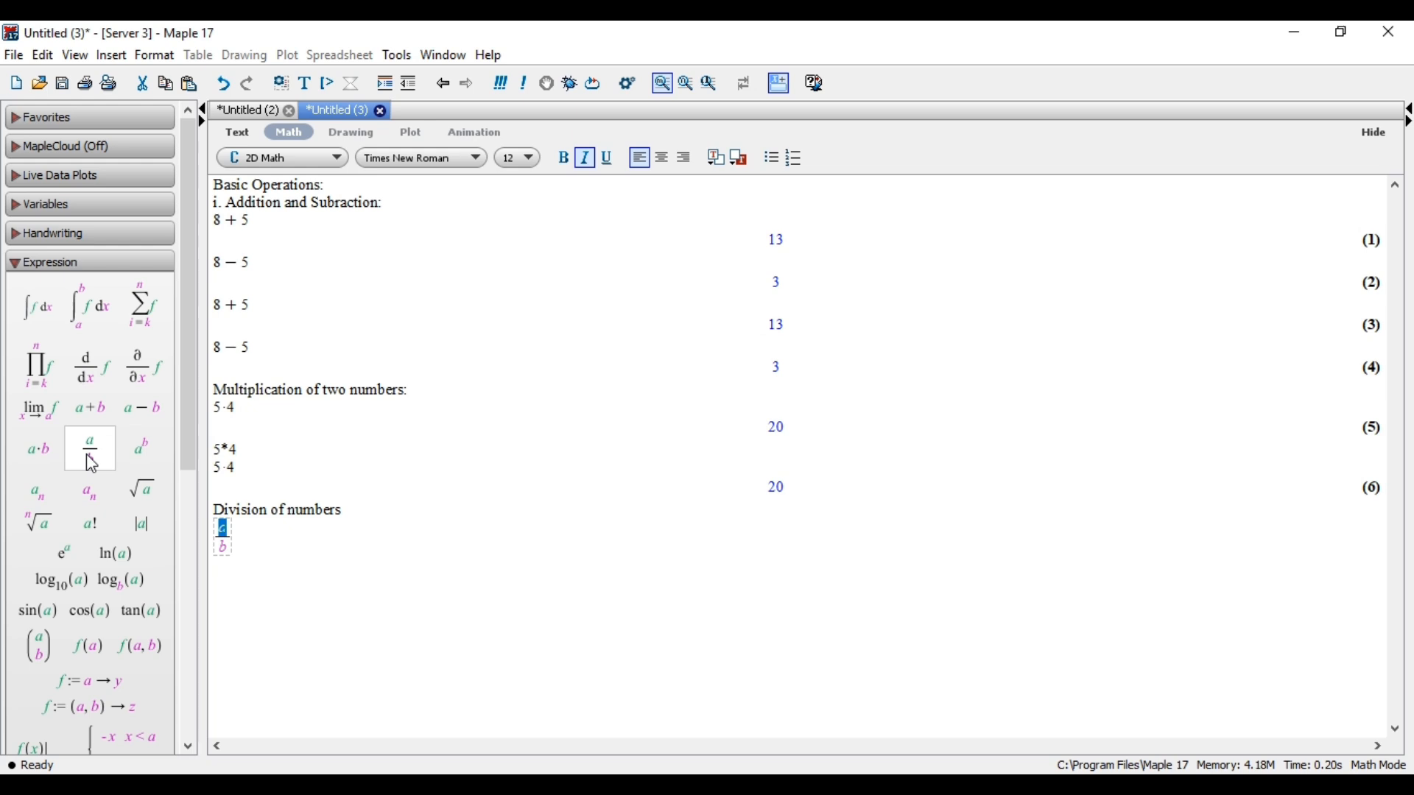
type("10")
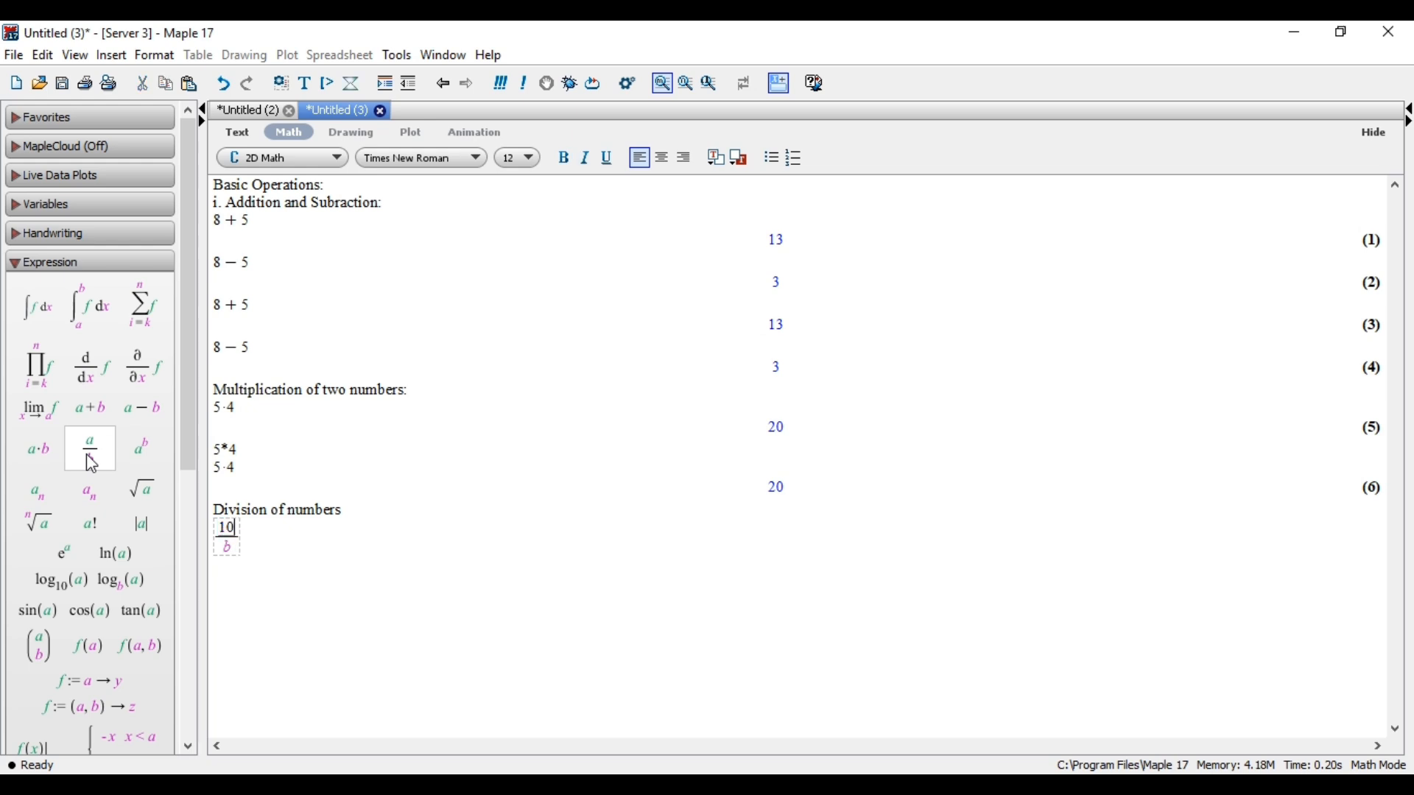
key("Tab")
type("5")
key("Return")
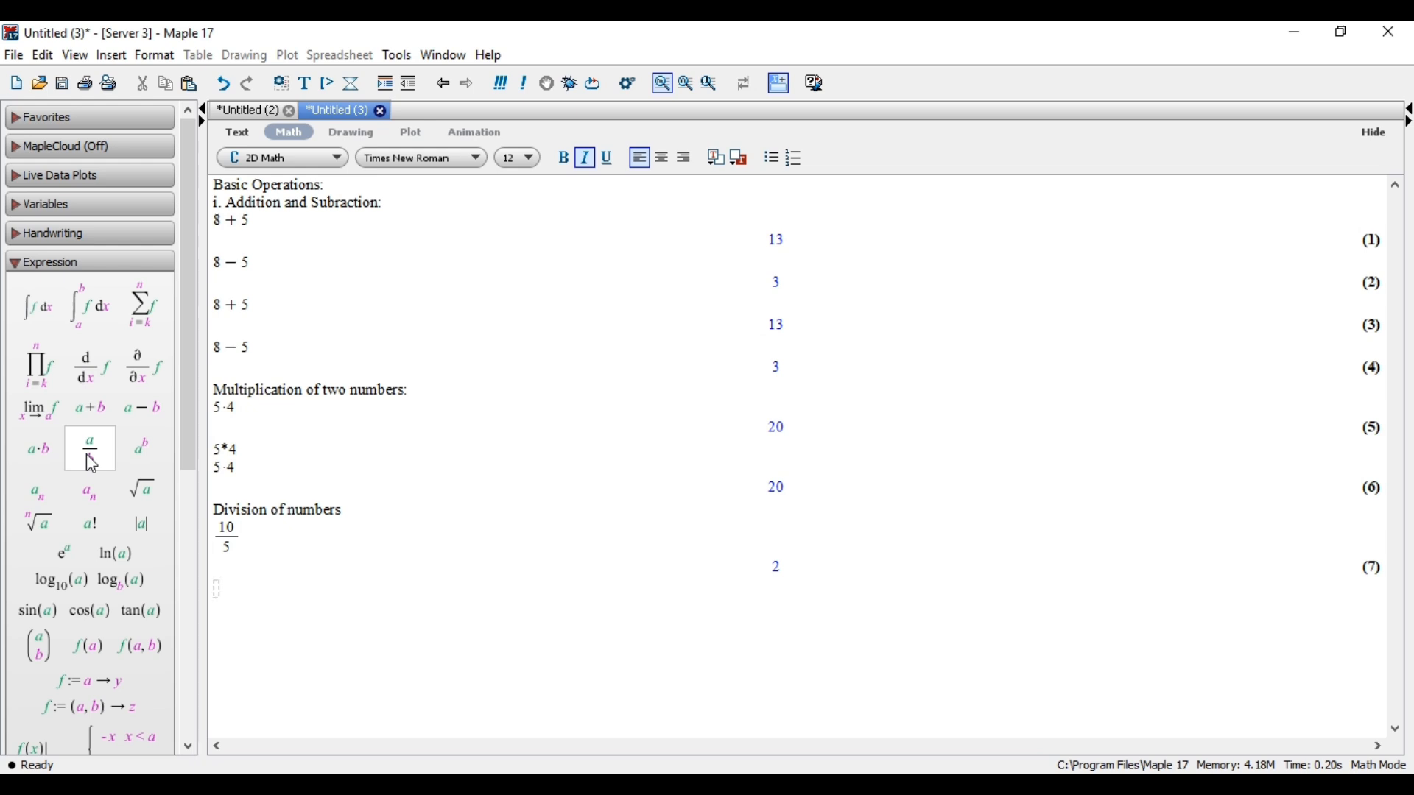
type("10/5")
key("Return")
type("Sq")
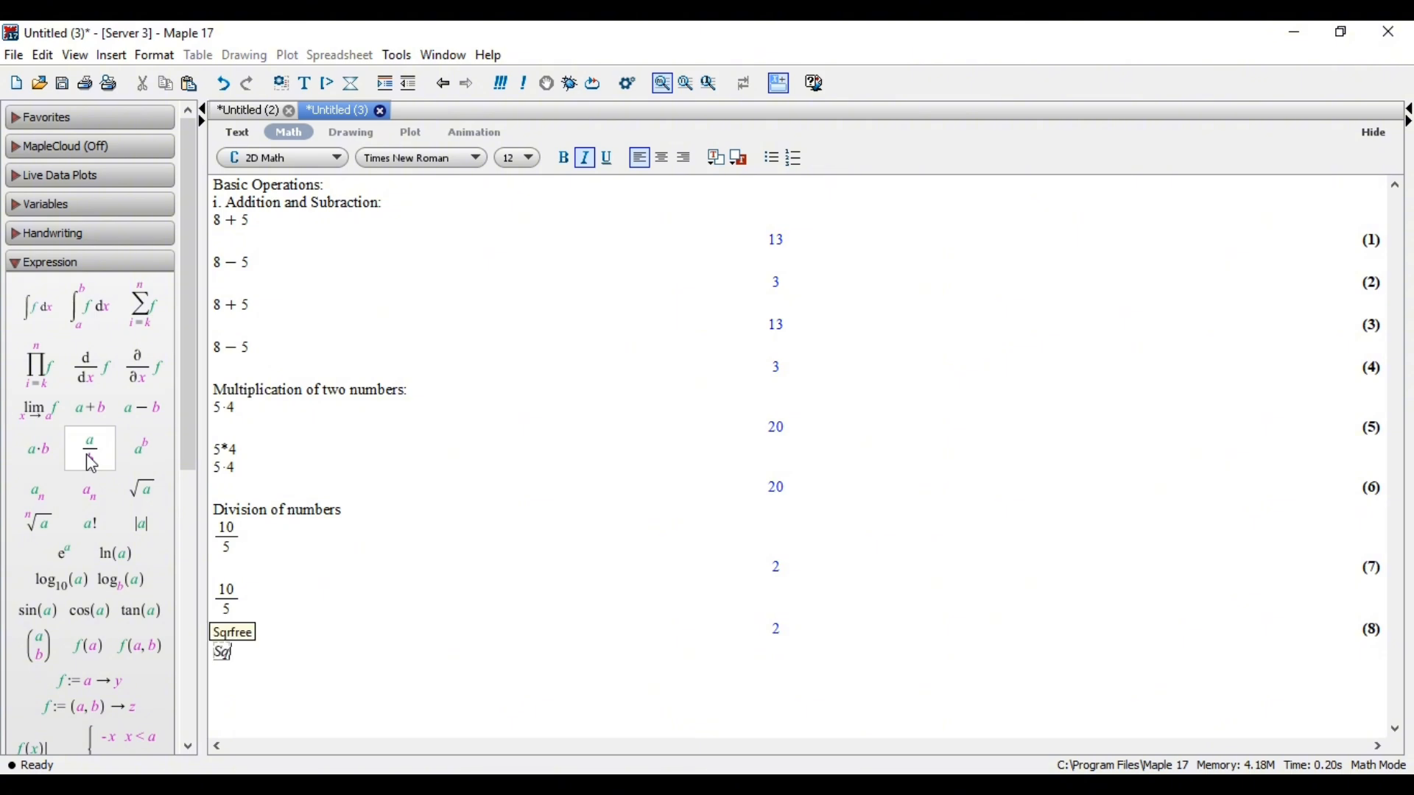
key("BackSpace")
key("BackSpace")
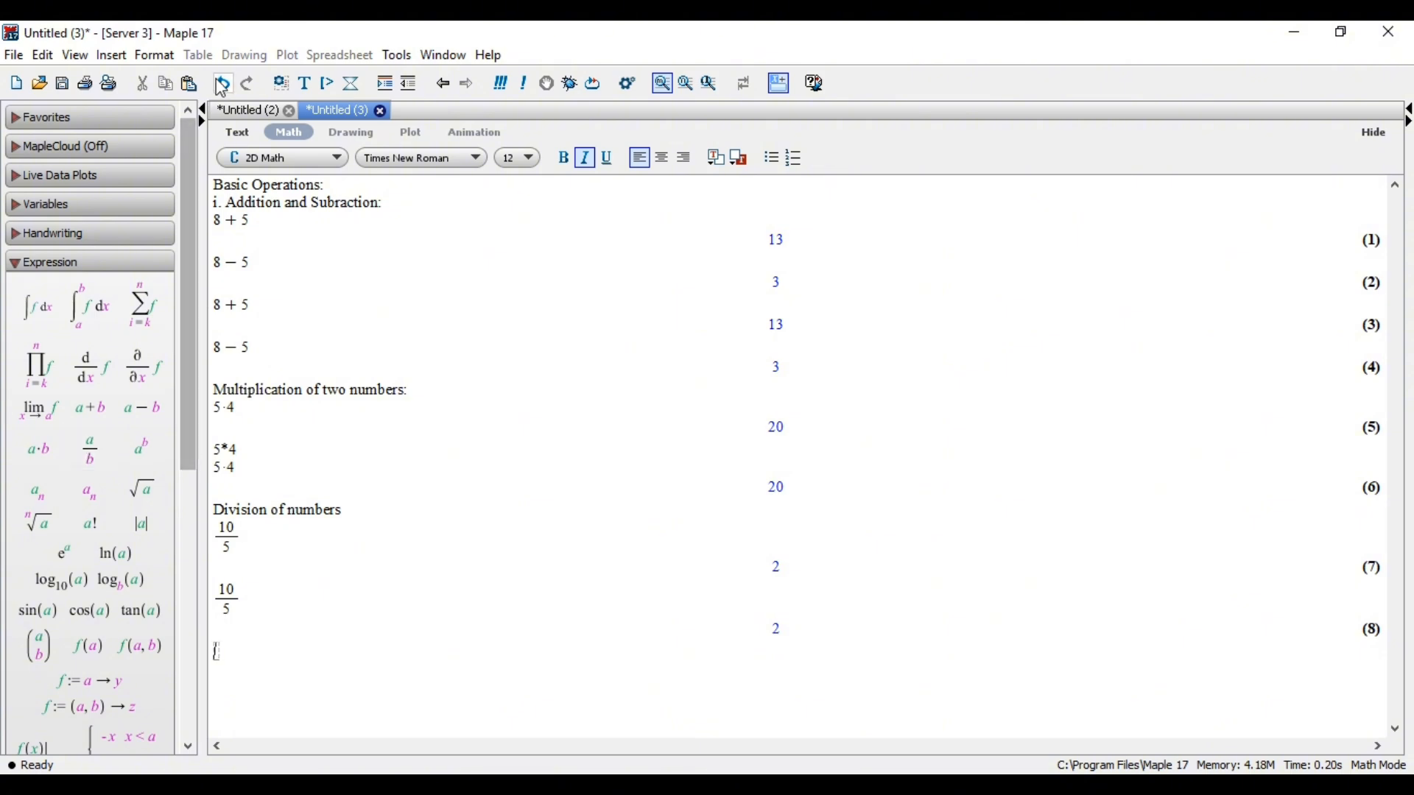
Step: Add the plain-text heading "Square root:" below the last division result and start a new line
left_click(237, 133)
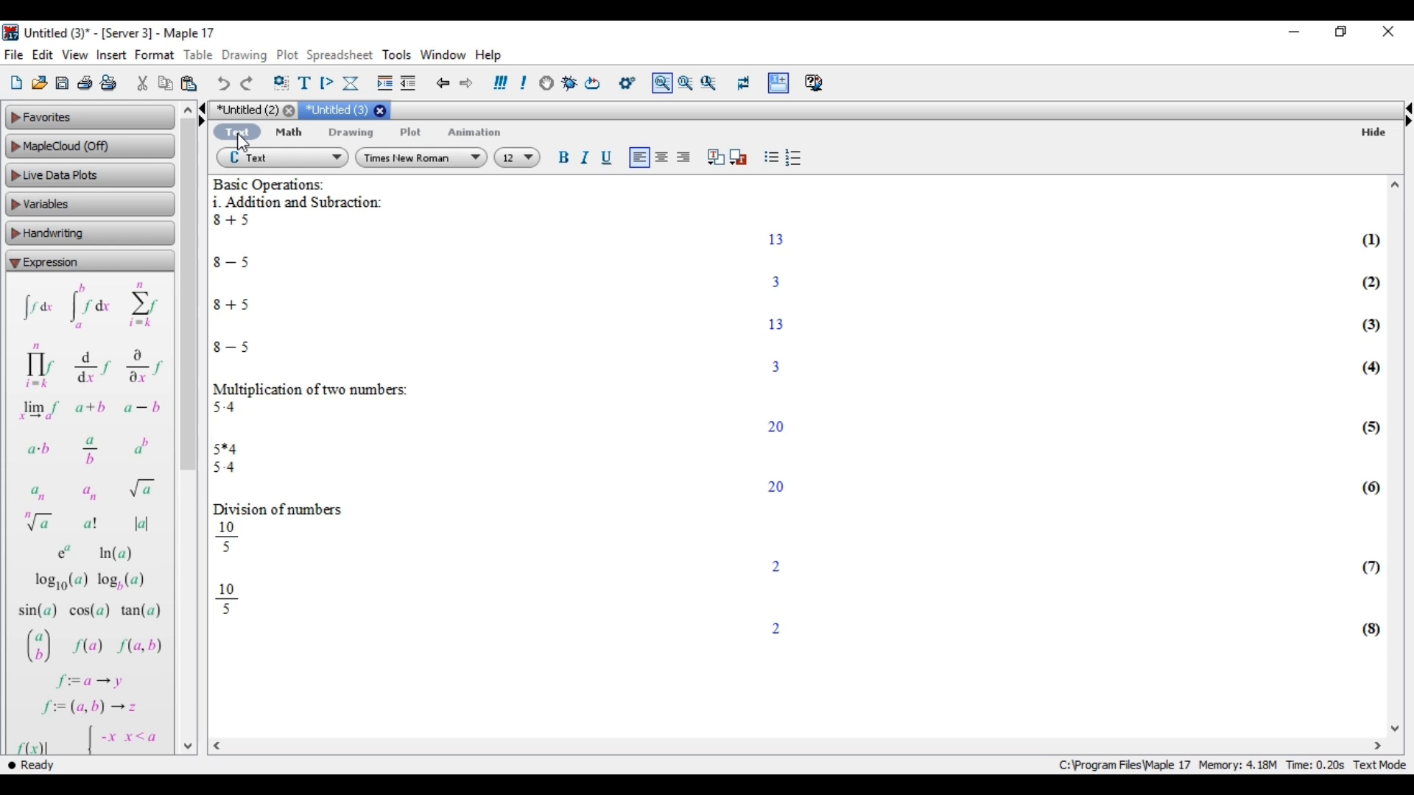
type("Square root:")
key("Return")
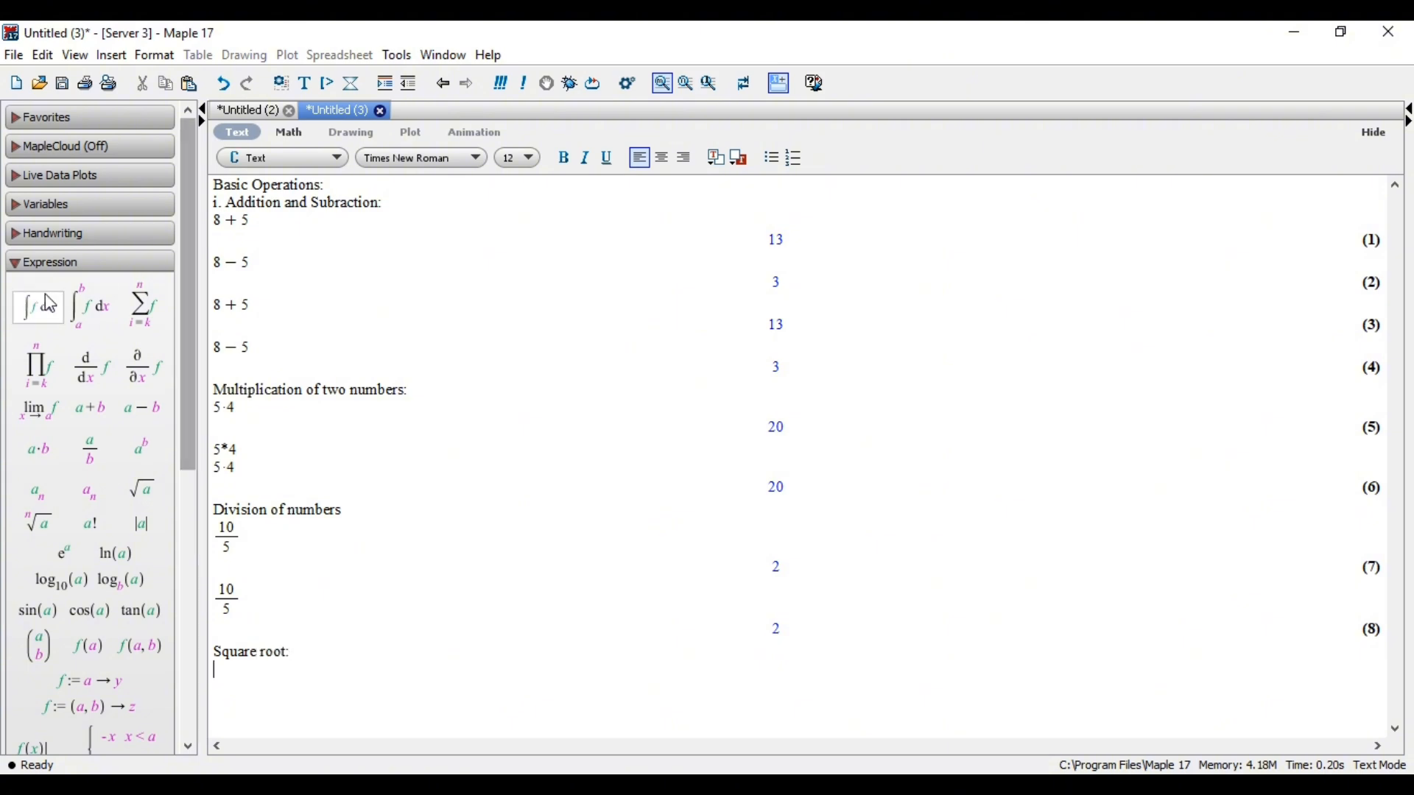
Step: Evaluate the square root of 49, once with the square root template and once entered directly as sqrt(49)
left_click(152, 487)
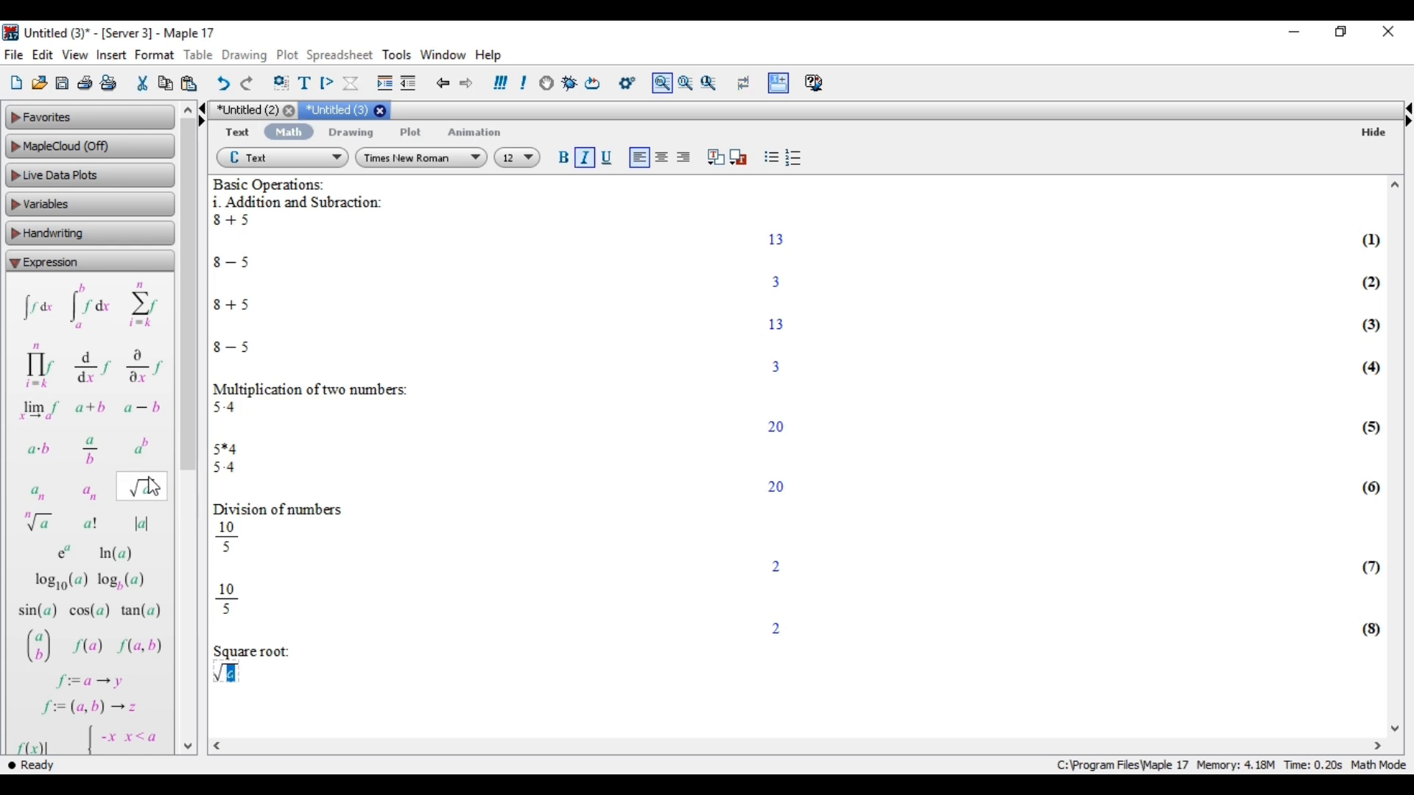
type("49")
key("Return")
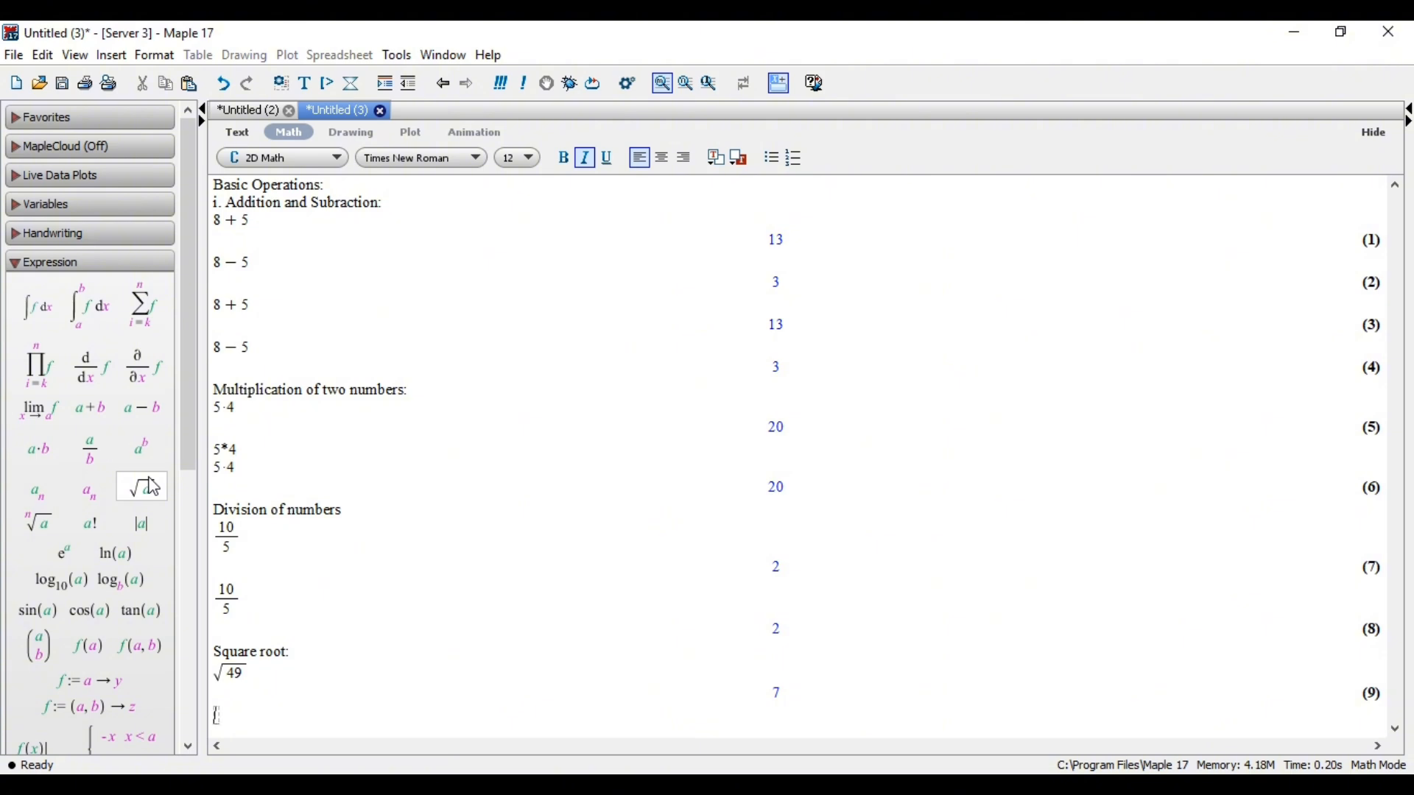
type("sqrt(49")
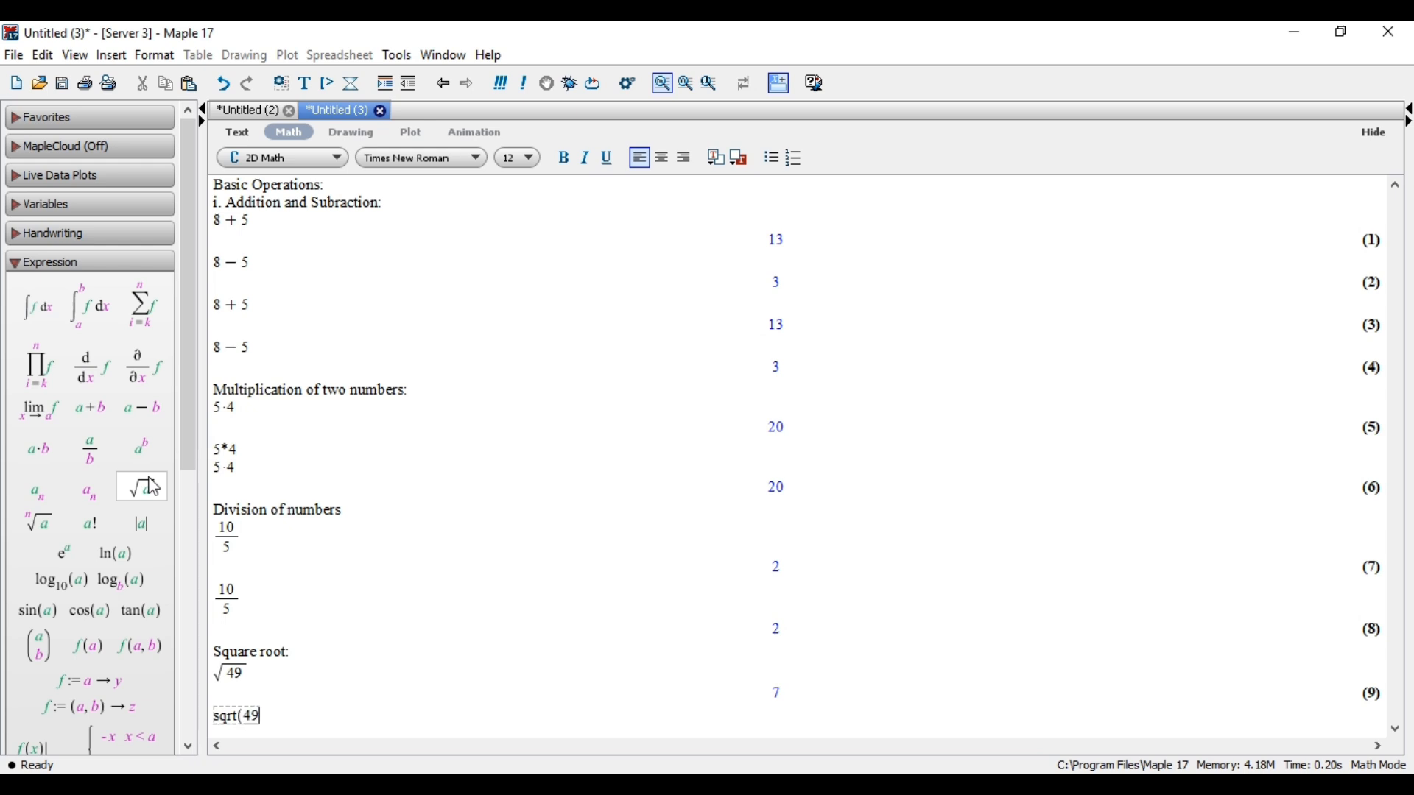
type(")")
key("Return")
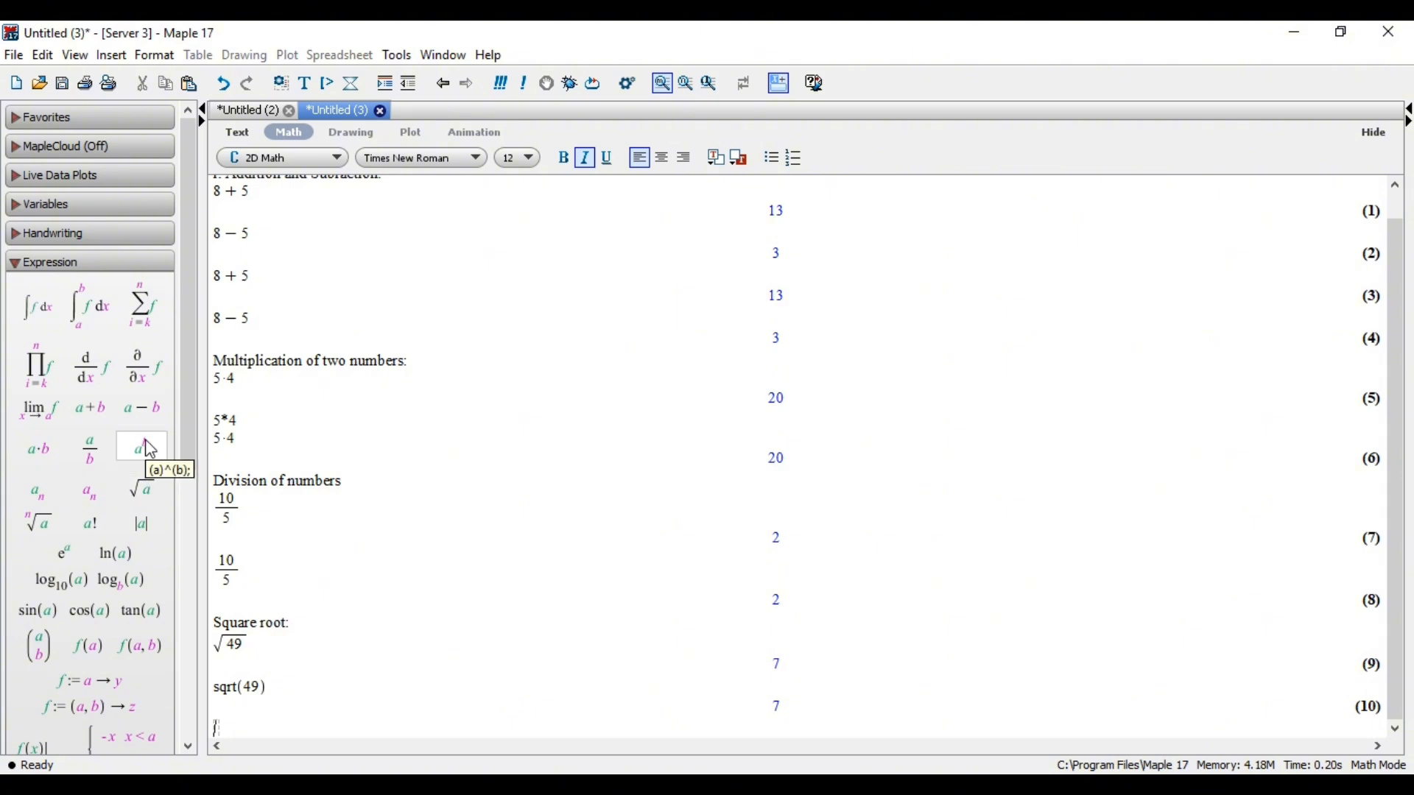
Step: Evaluate 5 to the power of 2, once with the power template and once entered directly as 5^2
left_click(150, 449)
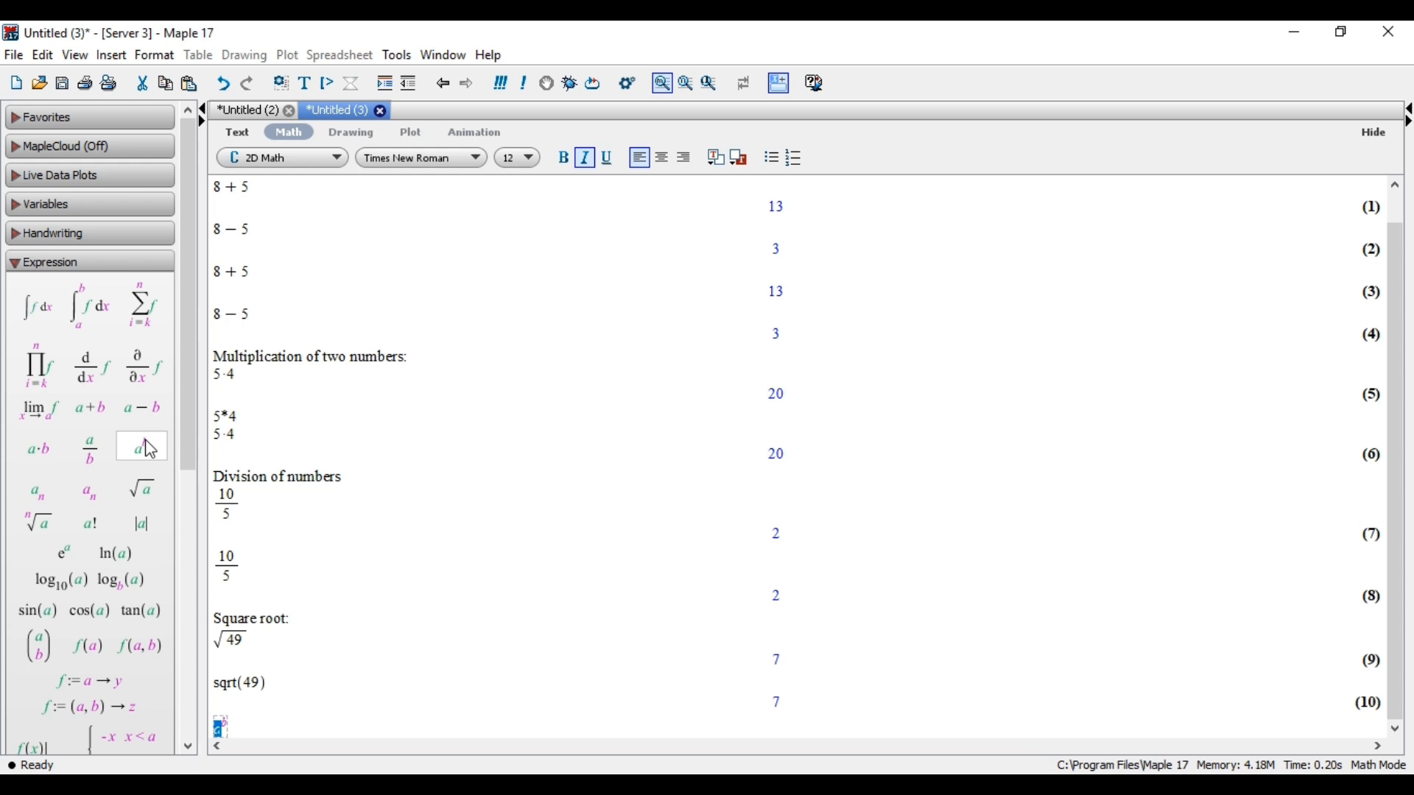
type("5")
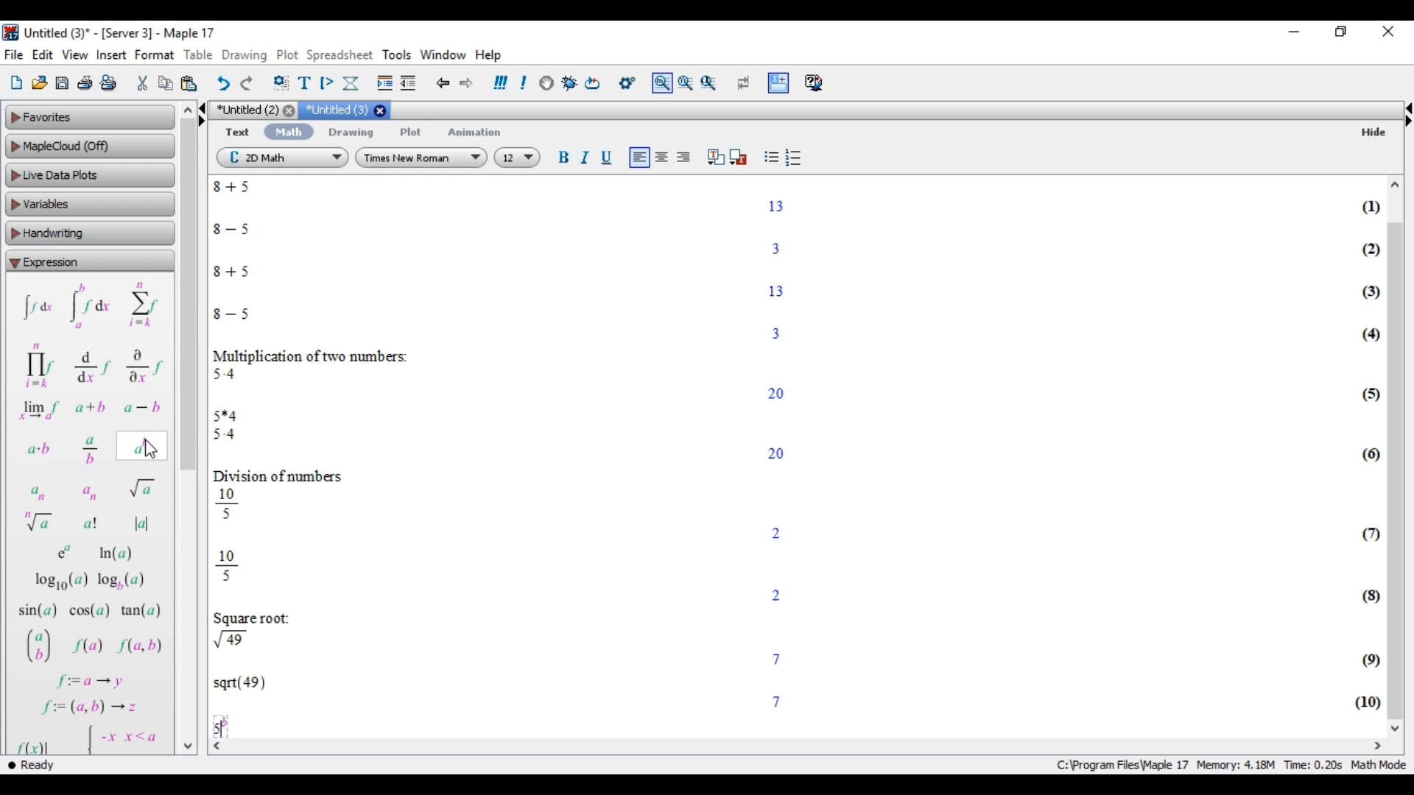
key("Tab")
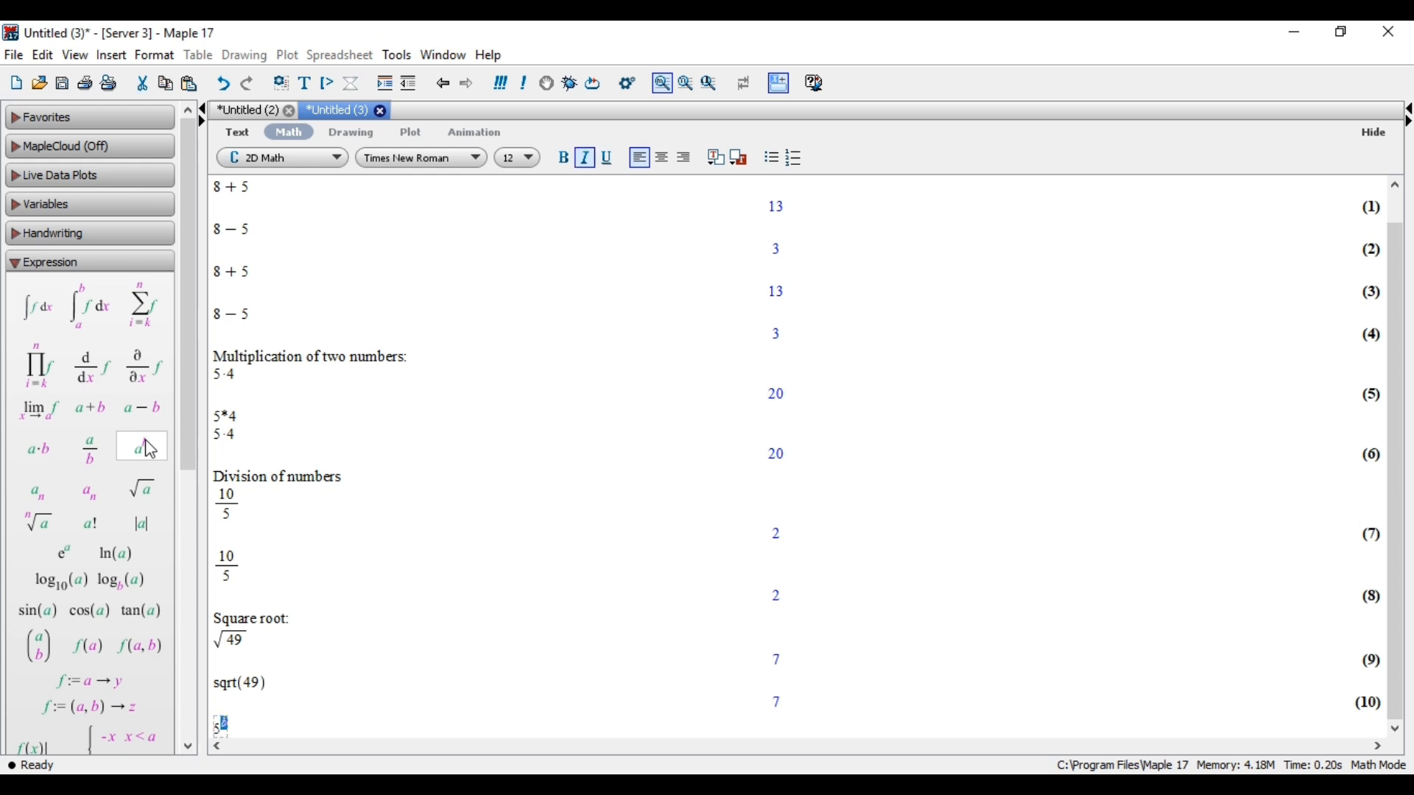
type("2")
key("Return")
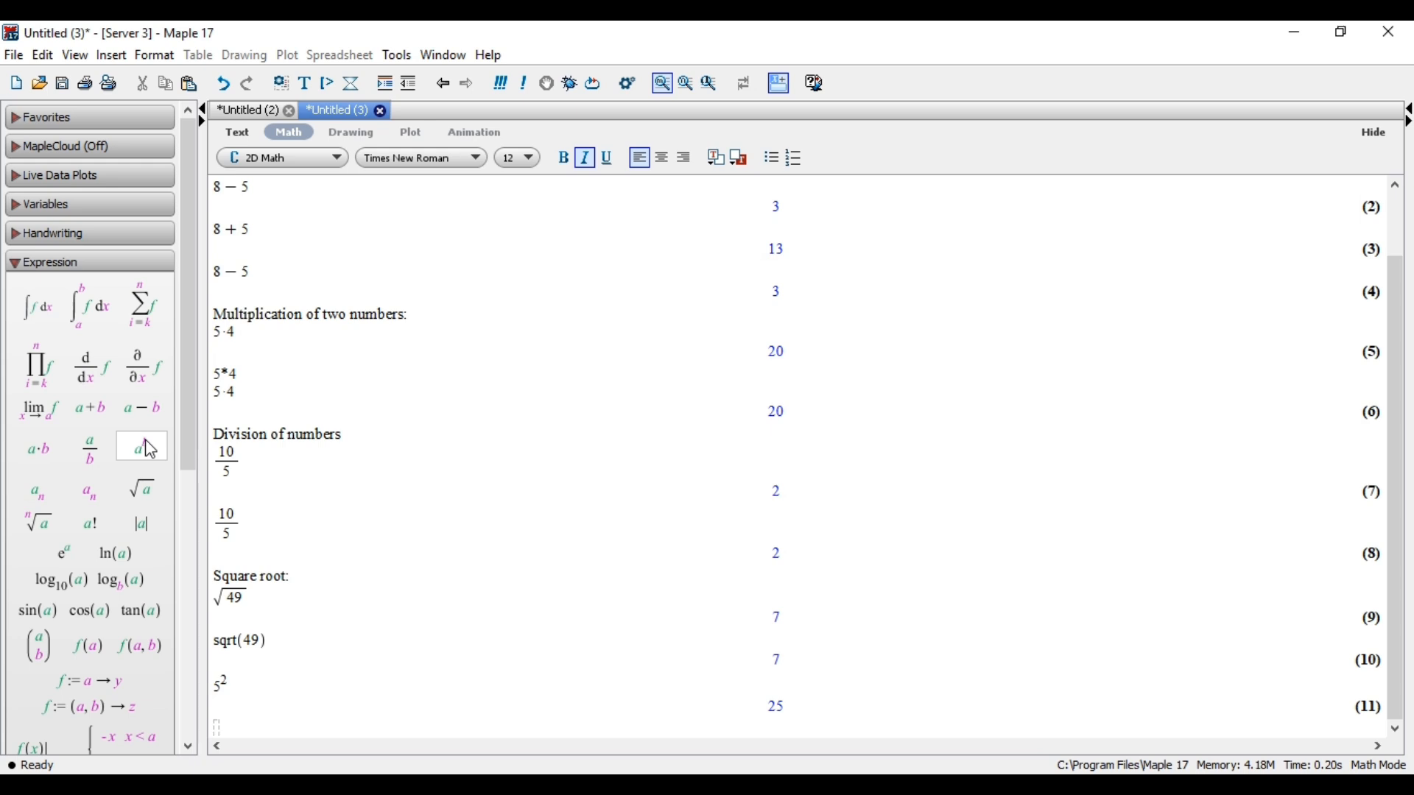
type("5^2")
key("Return")
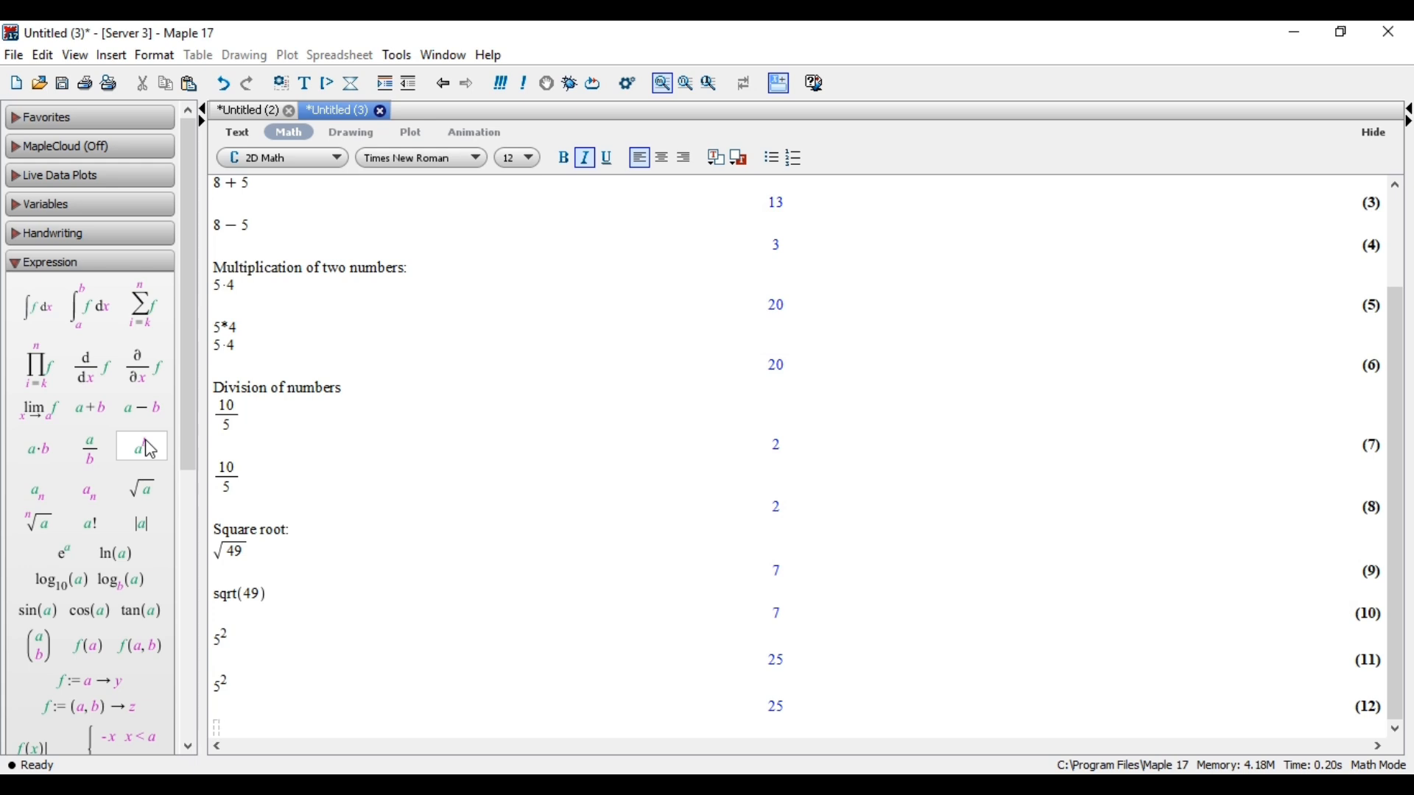
Step: Enter the factorial expression 5! on the next math line and evaluate it
left_click(104, 528)
type("5!")
key("Return")
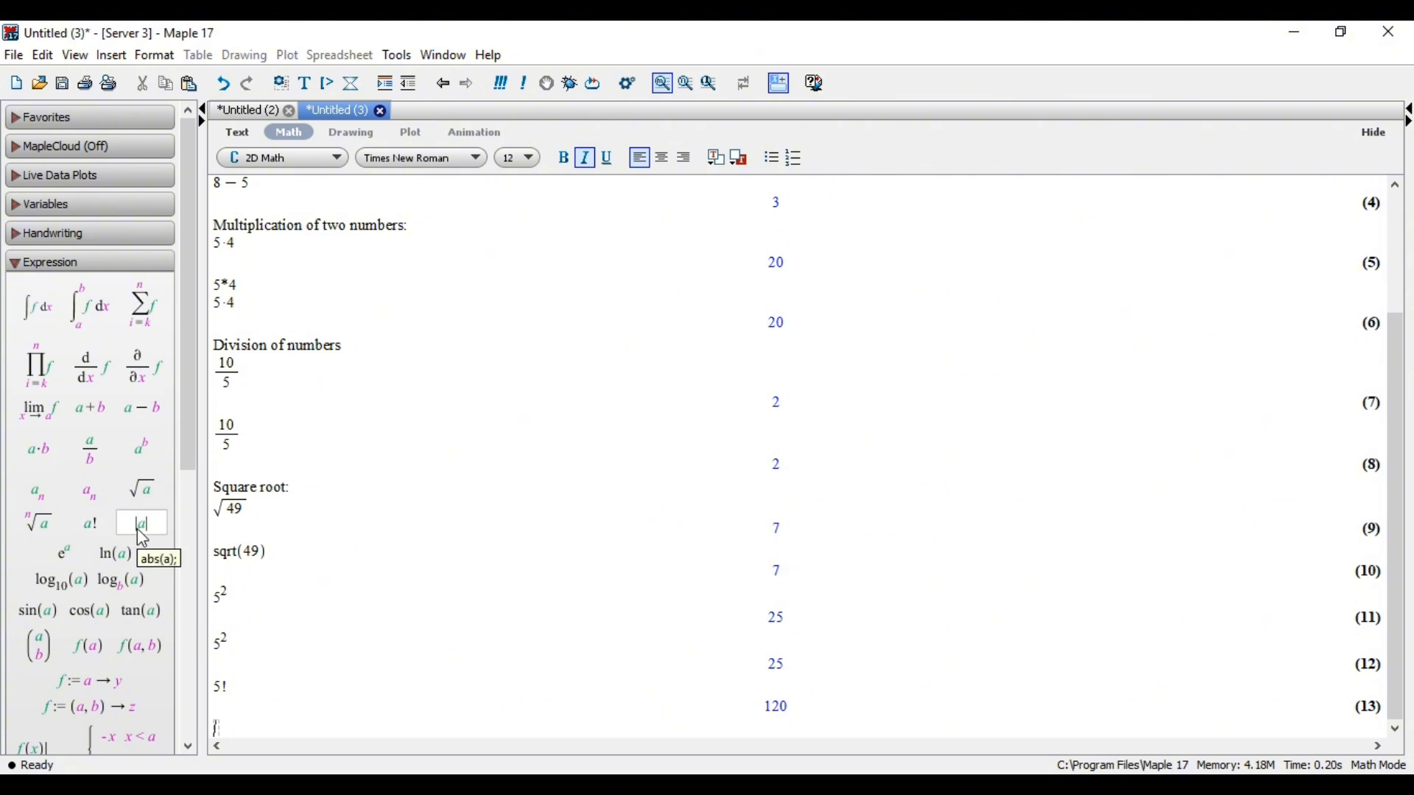
Step: Evaluate the absolute value of -5, once with the absolute value template and once entered directly as abs(-5)
left_click(139, 530)
type("-5")
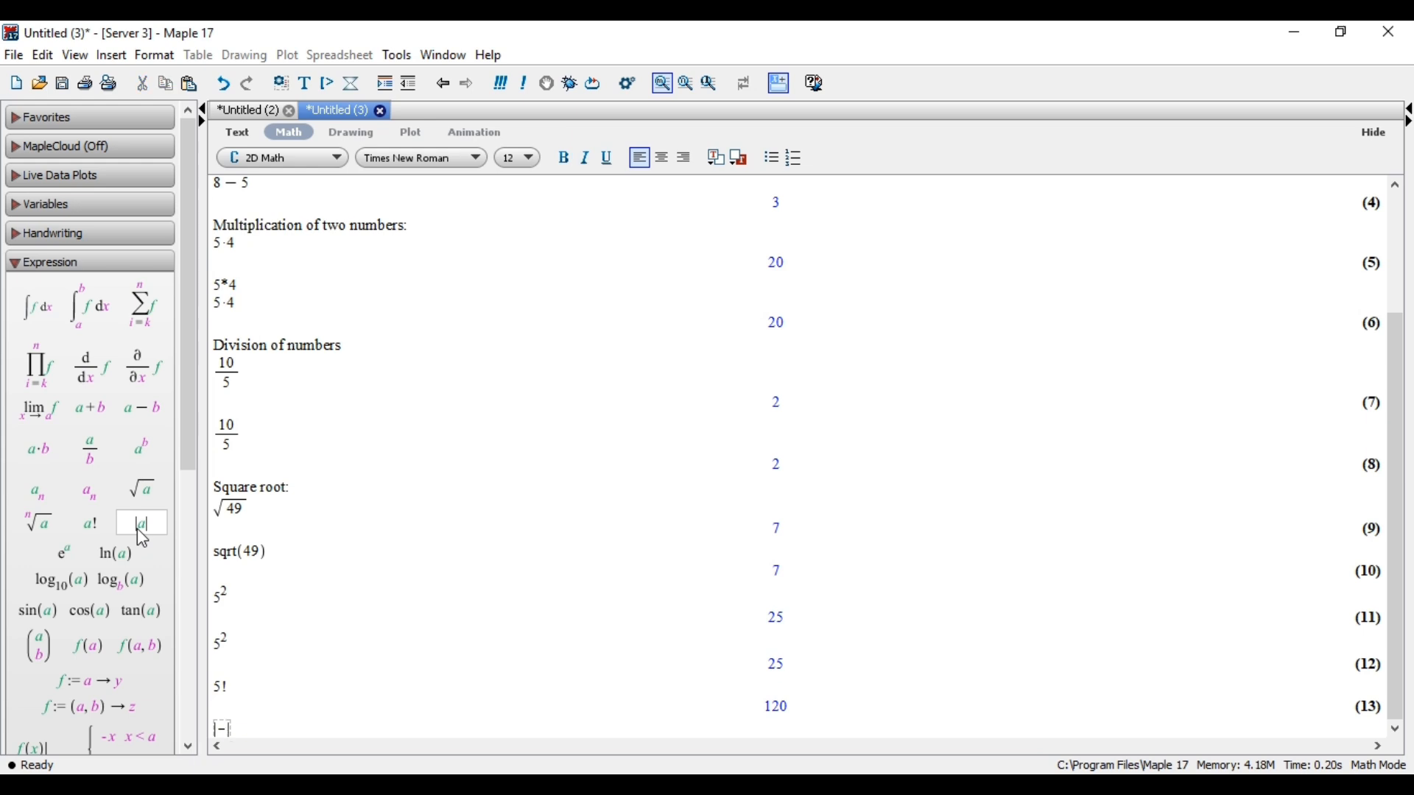
key("Return")
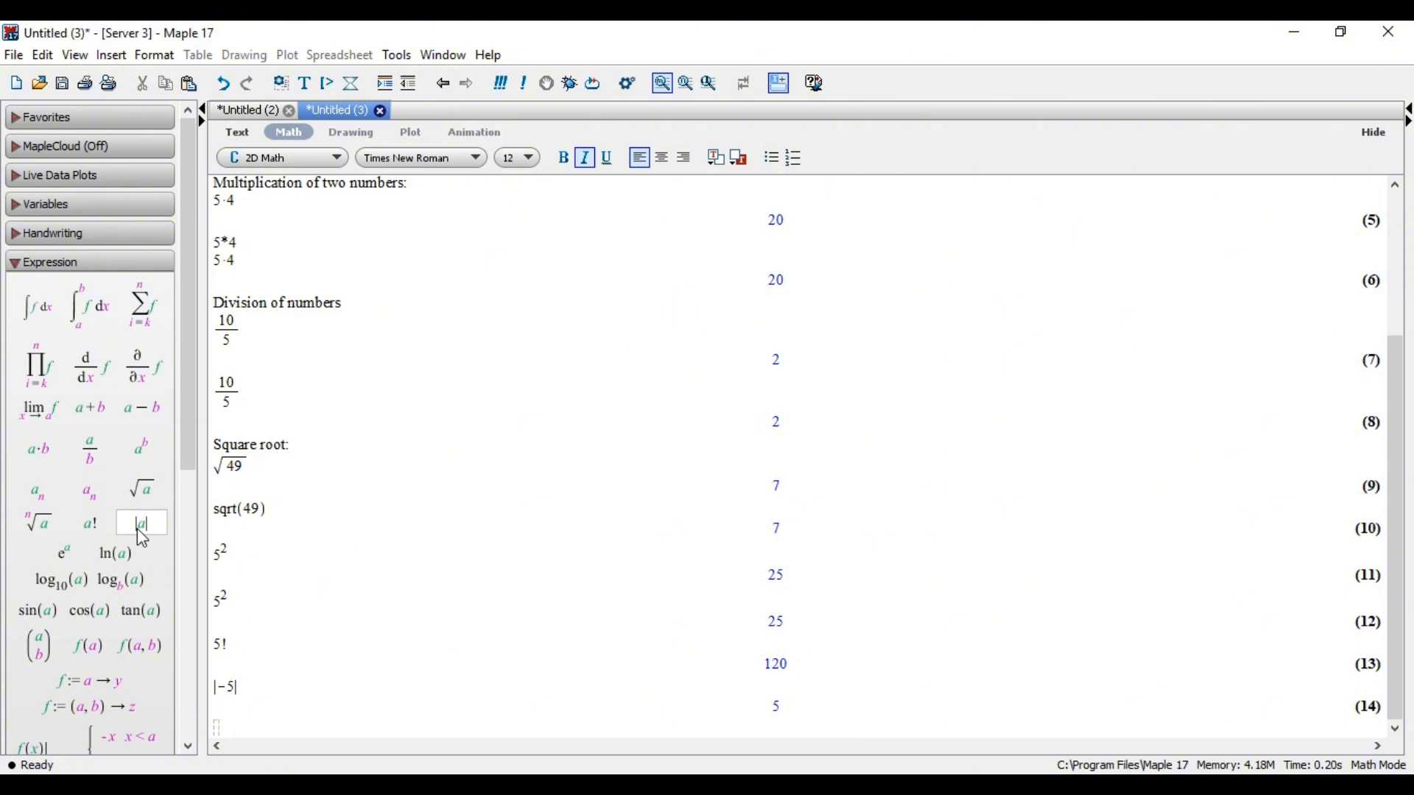
type("abs(-5)")
key("Return")
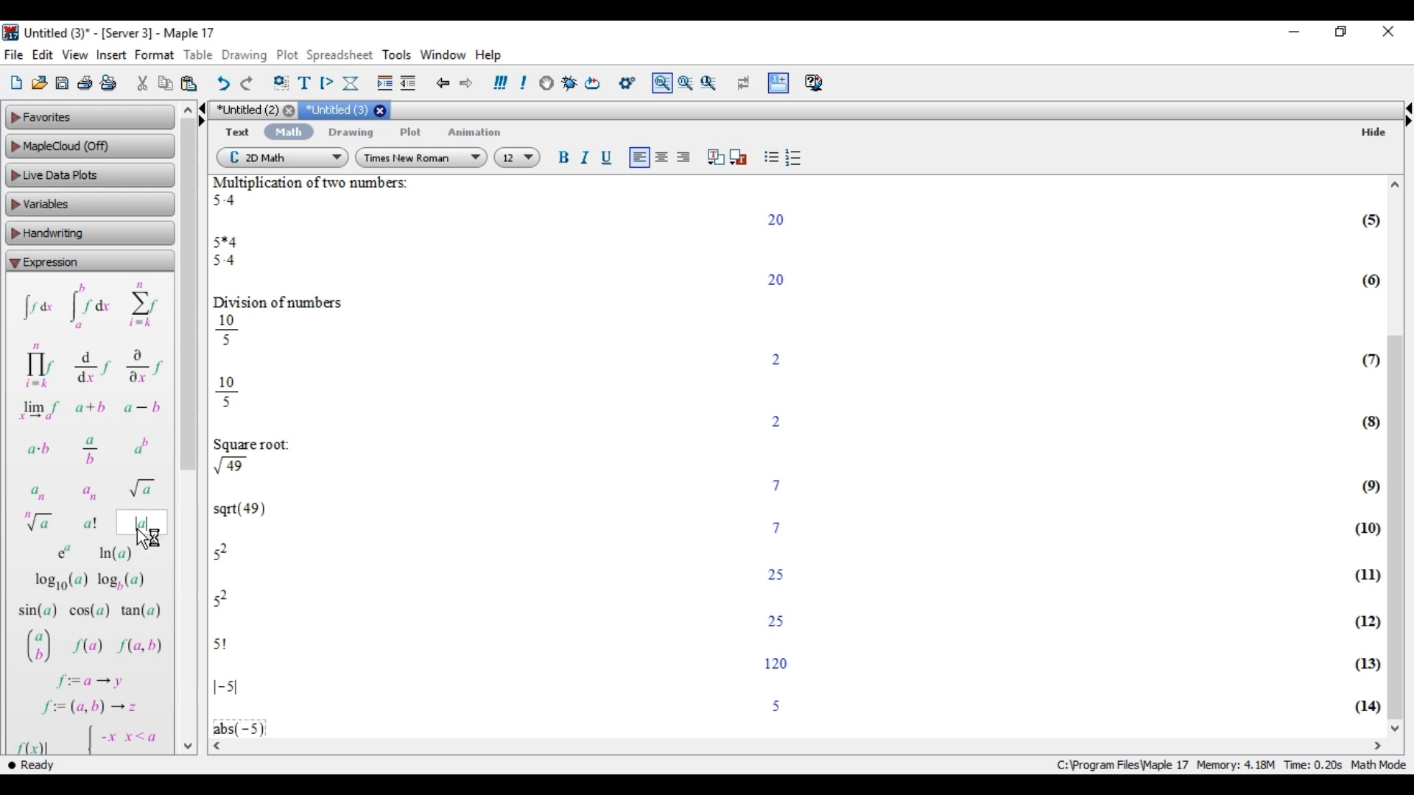